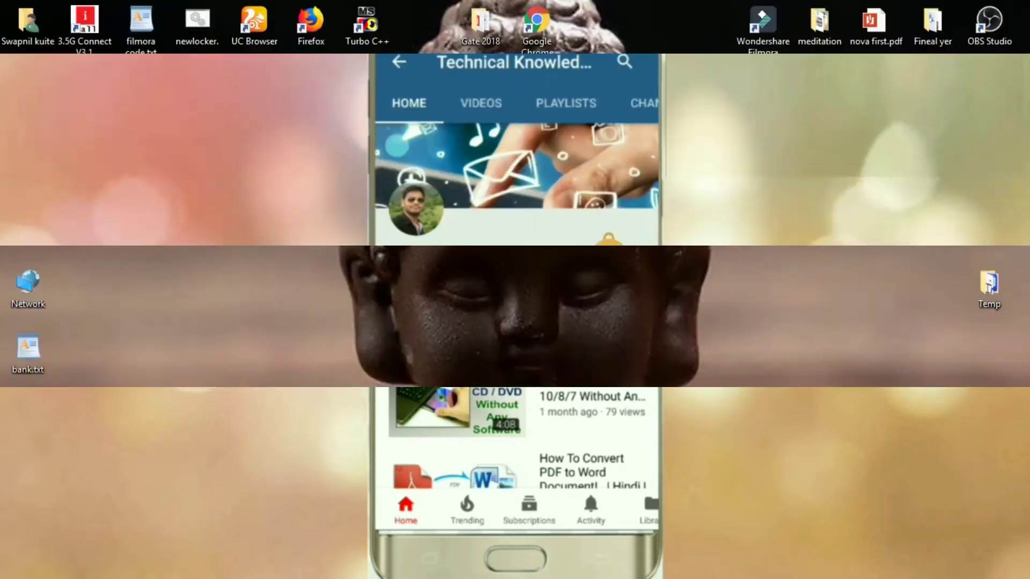
Step: Search Windows for "windows" and open the Windows Update settings
{"action": "key", "text": "super"}
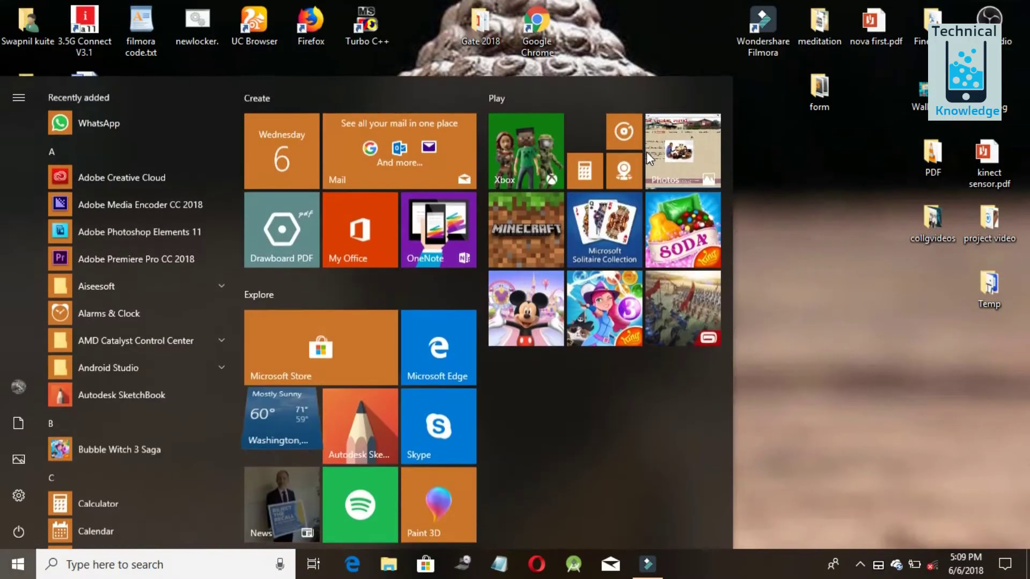
{"action": "type", "text": "windows"}
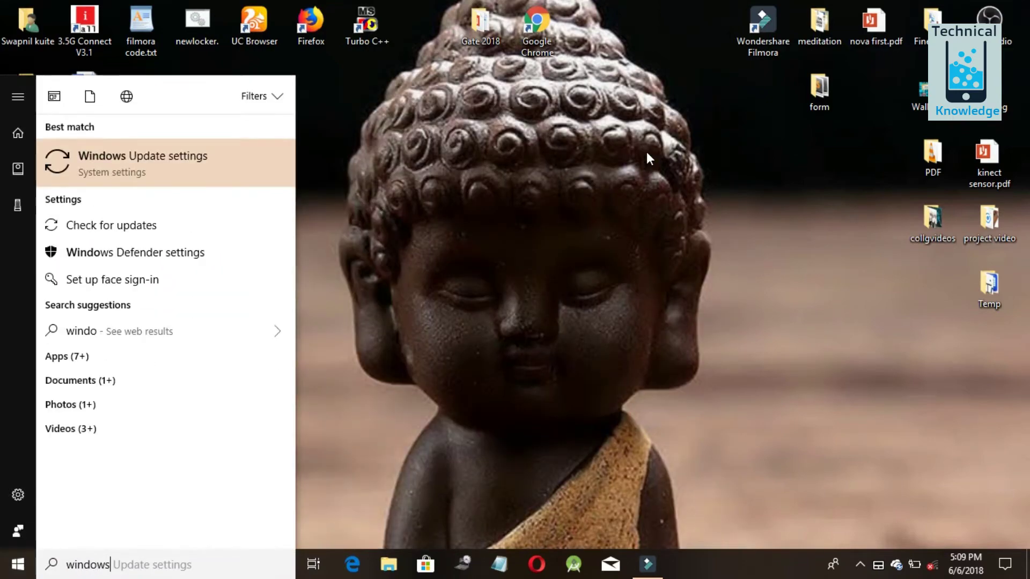
{"action": "key", "text": "Return"}
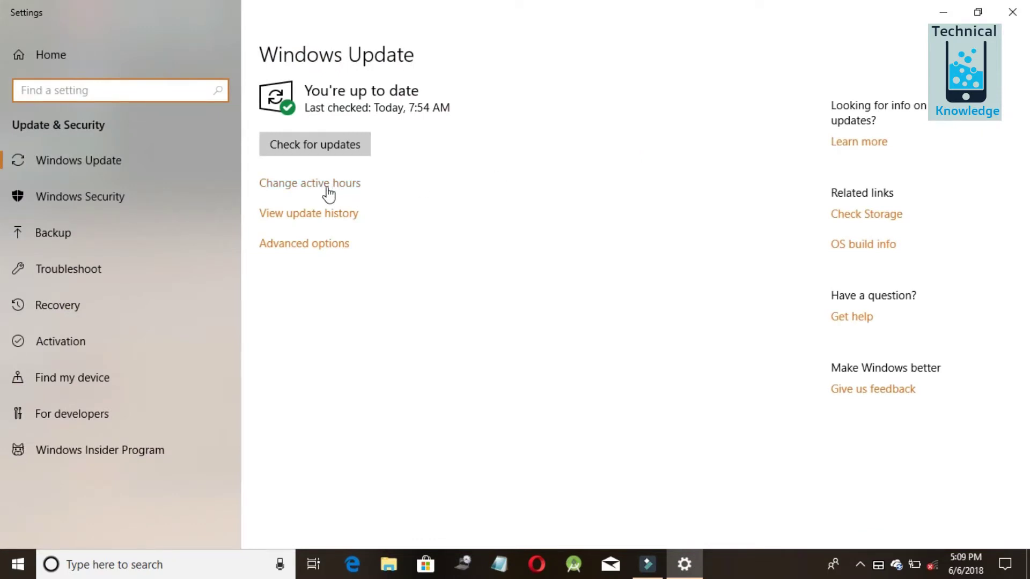
Step: Review the advanced options of Windows Update, return to the main update page, and close Settings
{"action": "left_click", "coordinate": [320, 245]}
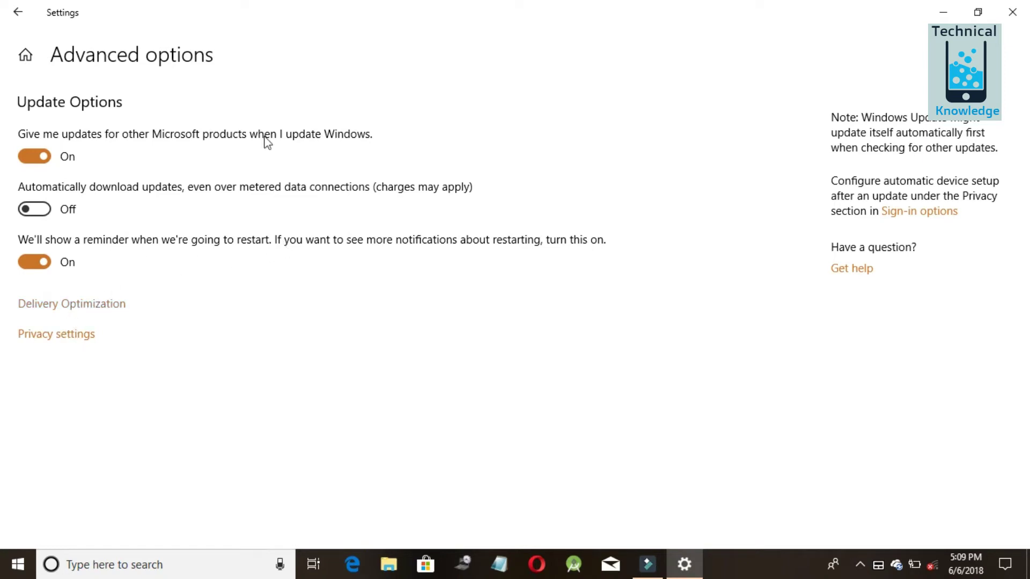
{"action": "key", "text": "alt+Left"}
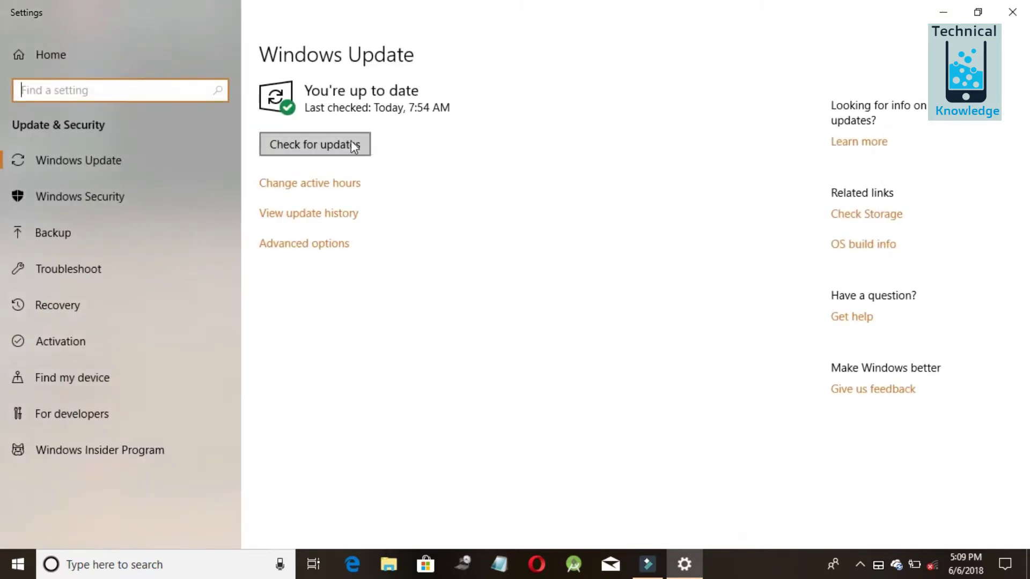
{"action": "left_click", "coordinate": [184, 160]}
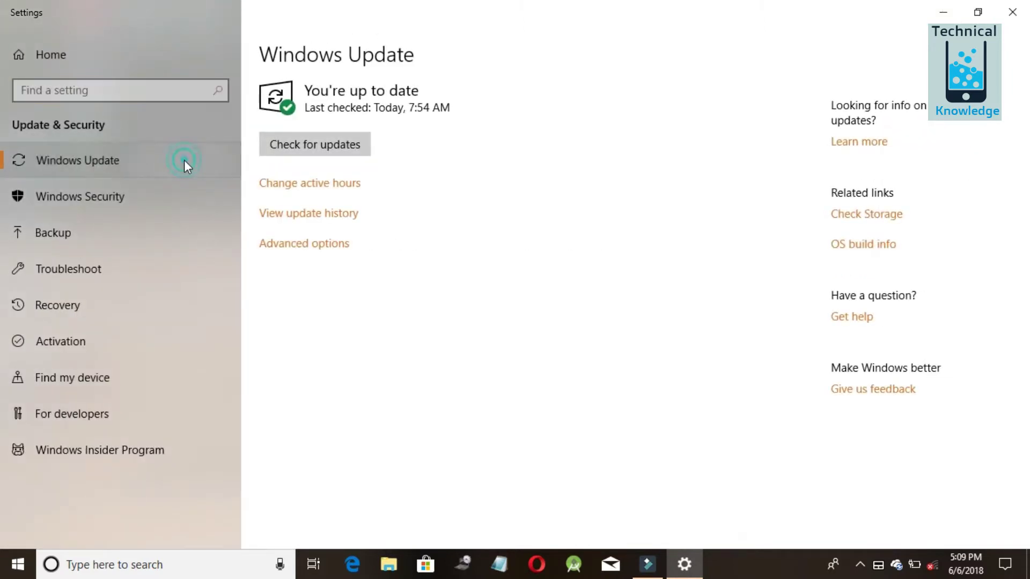
{"action": "left_click", "coordinate": [138, 161]}
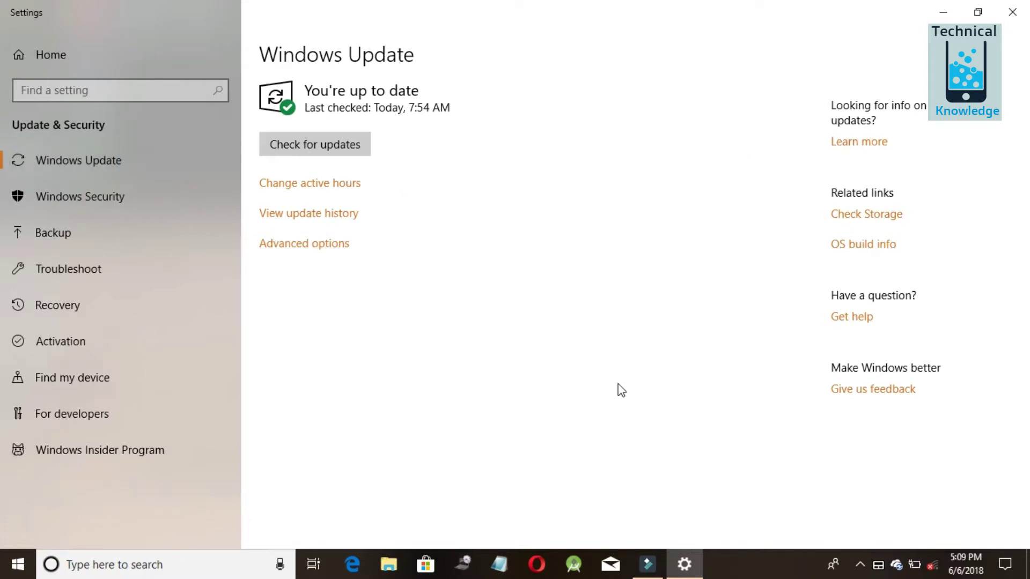
{"action": "left_click", "coordinate": [1012, 12]}
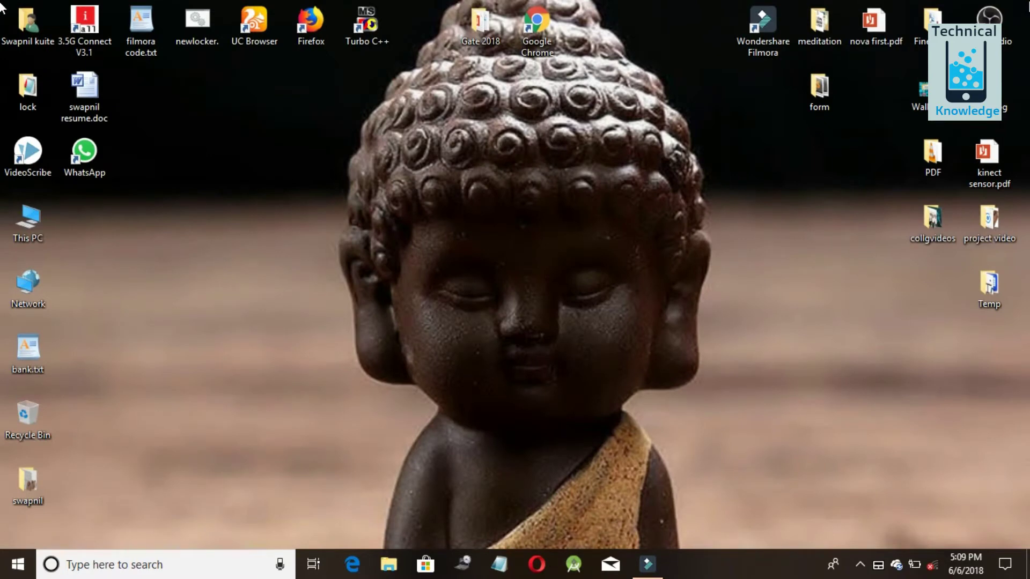
Step: Search Windows for "services", open the Services desktop app, and close it again
{"action": "key", "text": "super"}
{"action": "type", "text": "se"}
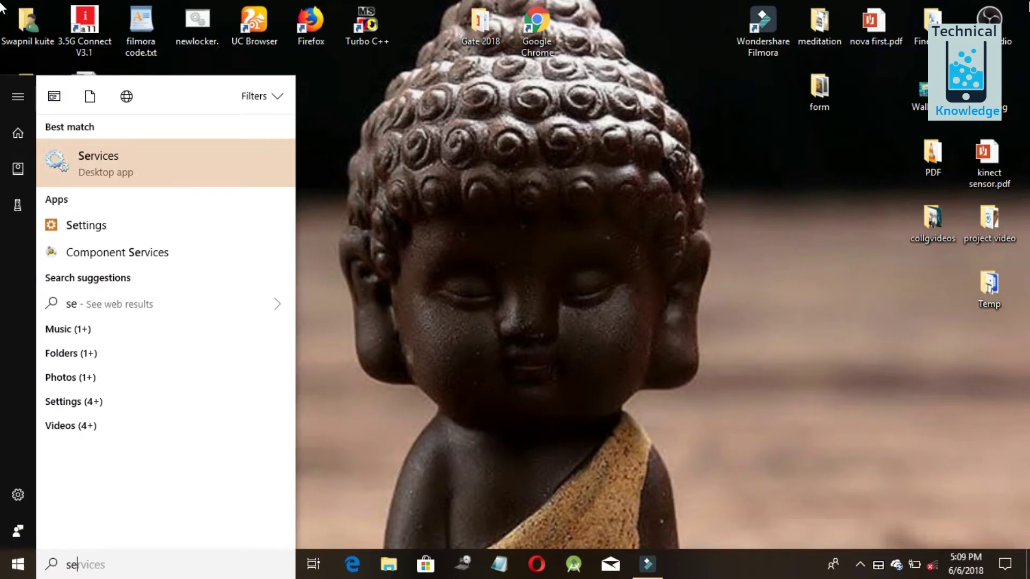
{"action": "type", "text": "rv"}
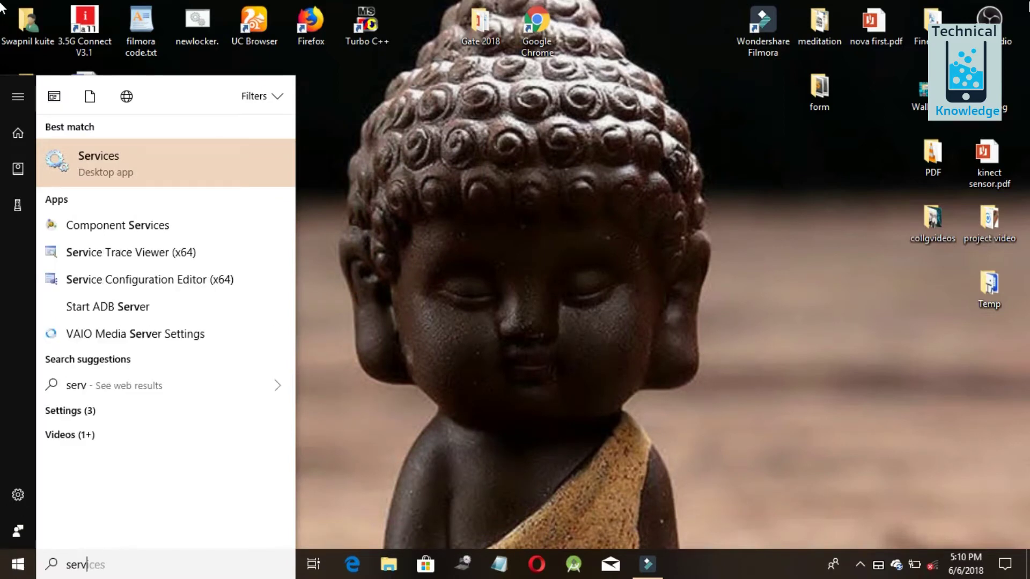
{"action": "type", "text": "ices"}
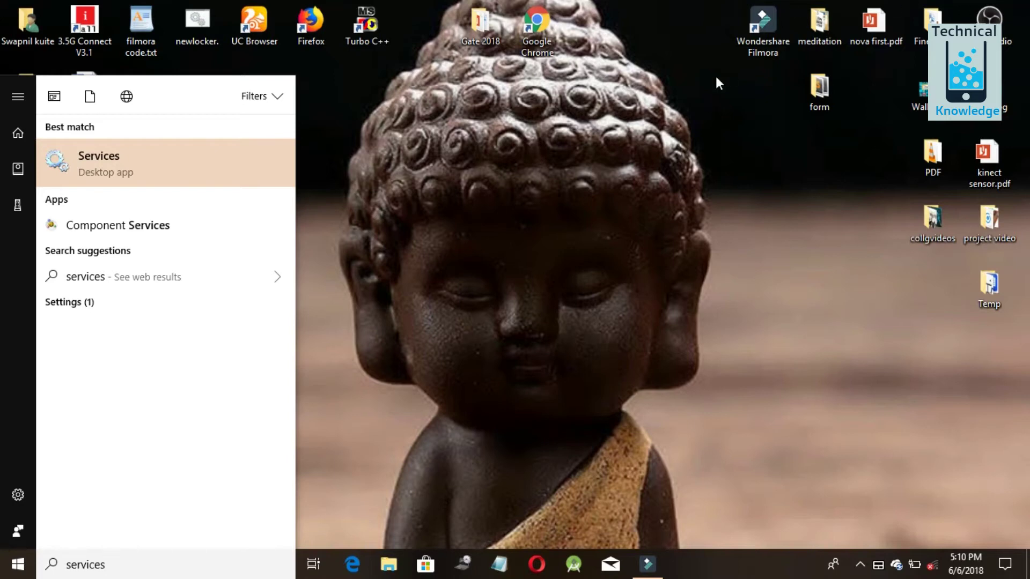
{"action": "left_click", "coordinate": [121, 155]}
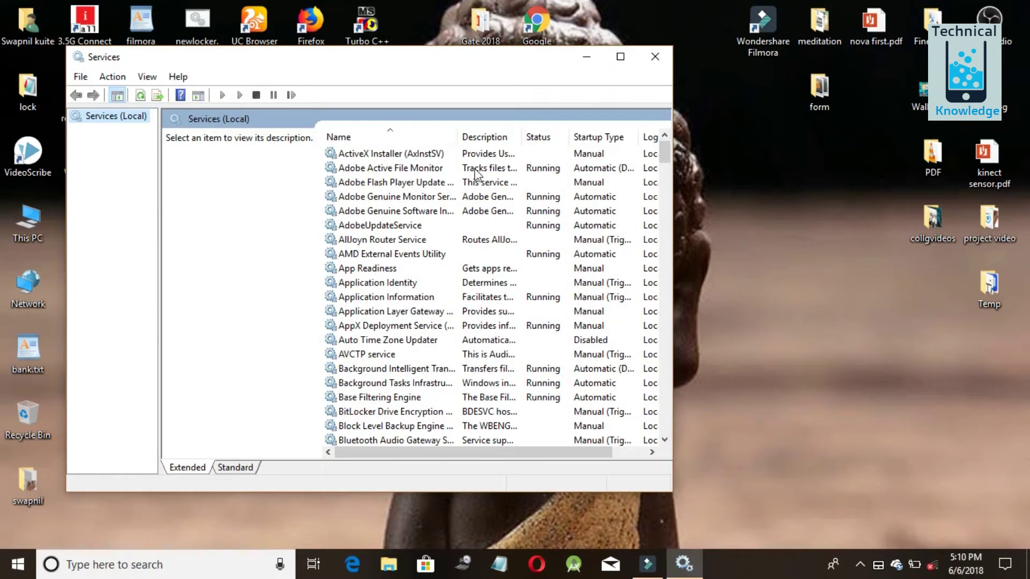
{"action": "left_click", "coordinate": [655, 57]}
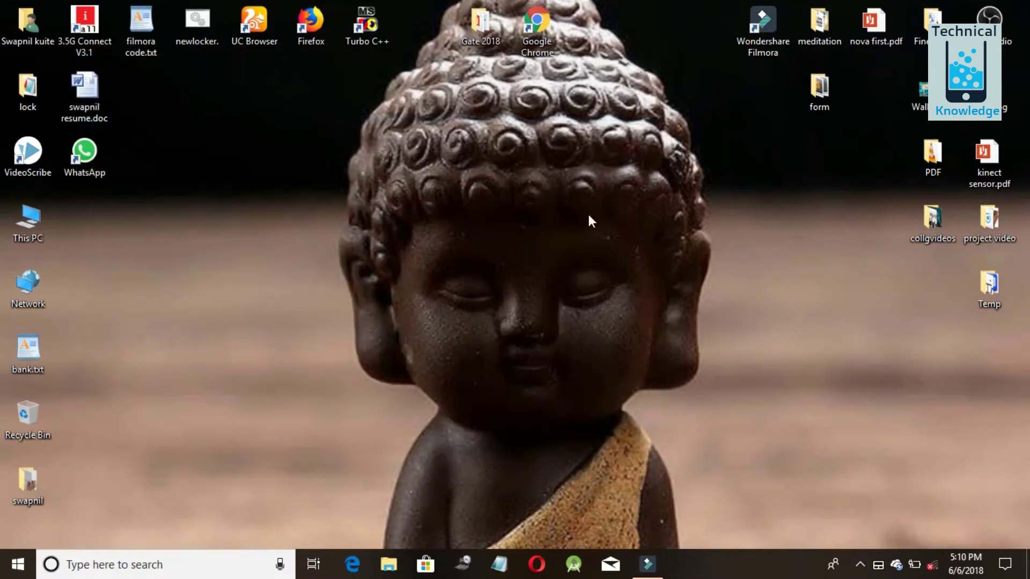
Step: Try to launch "services.mics" from the Run dialog and dismiss the resulting message
{"action": "key", "text": "super+r"}
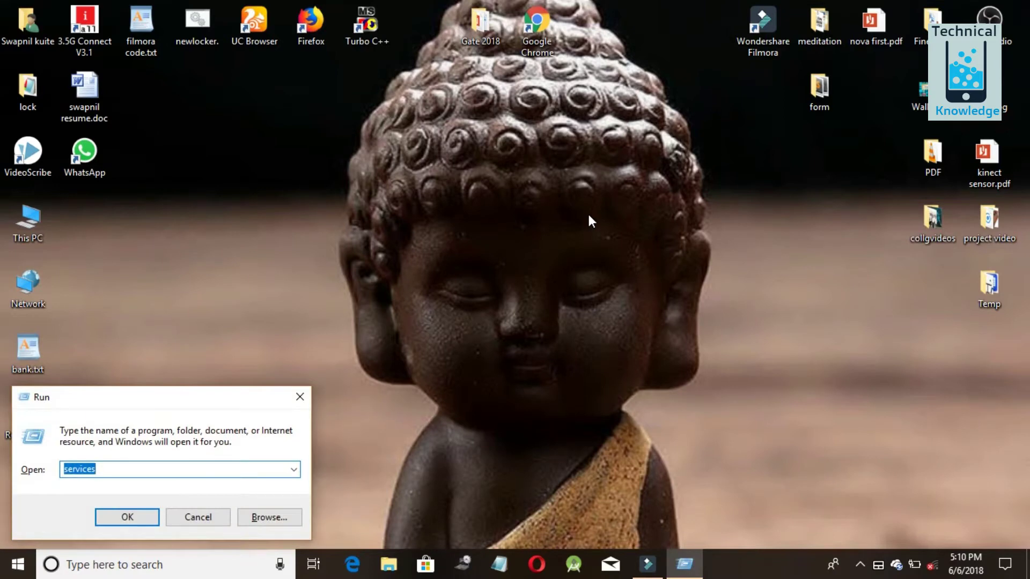
{"action": "type", "text": "ser"}
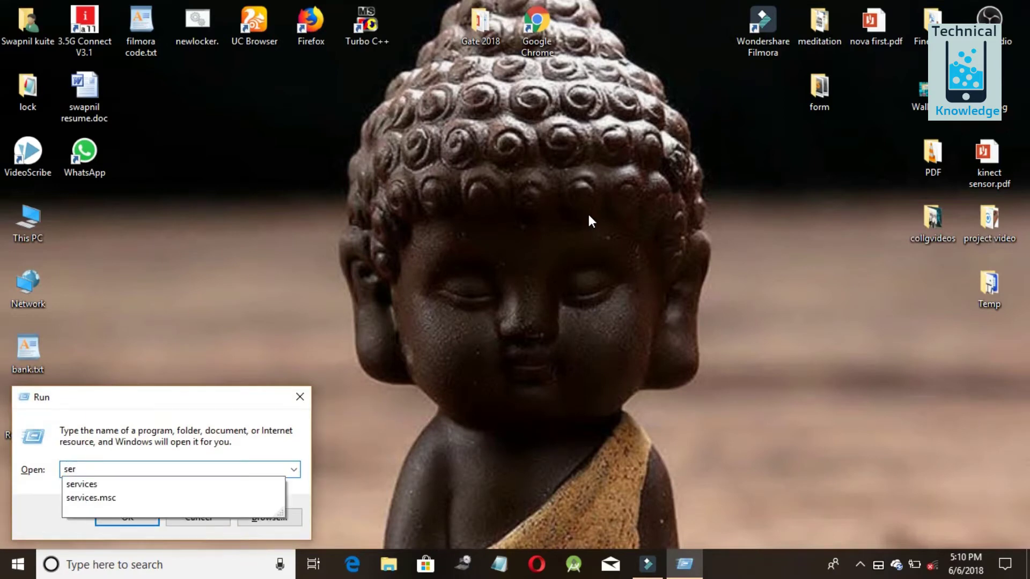
{"action": "type", "text": "vices.mi"}
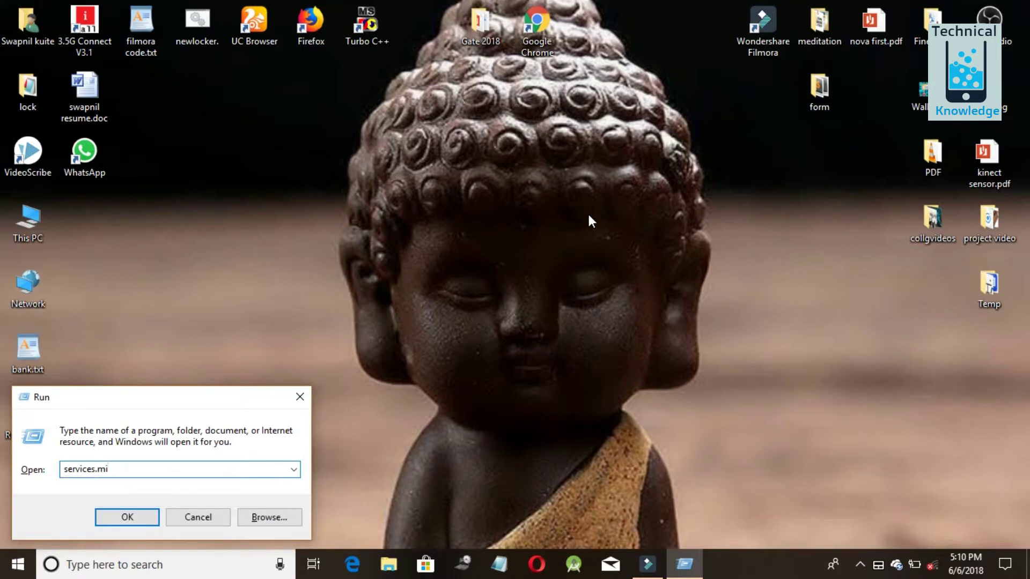
{"action": "type", "text": "cs"}
{"action": "key", "text": "Return"}
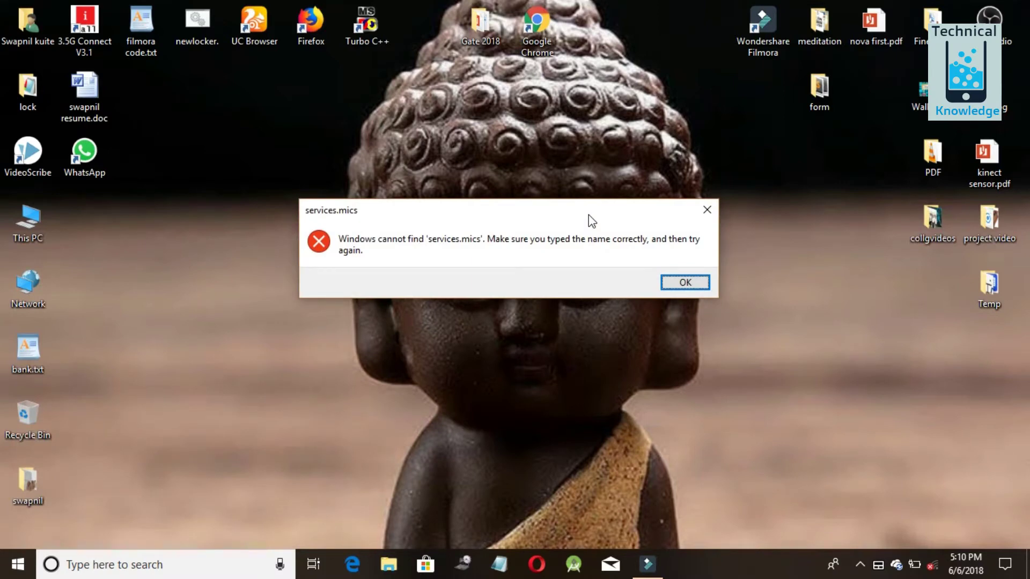
{"action": "key", "text": "Return"}
Step: Run services.msc to open the Services console and maximize its window
{"action": "key", "text": "BackSpace"}
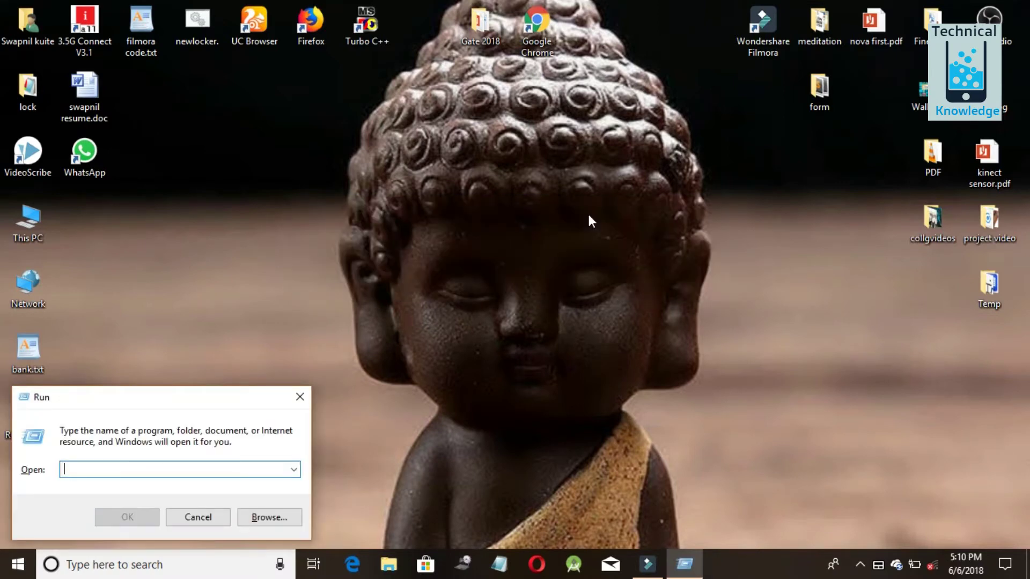
{"action": "type", "text": "servi"}
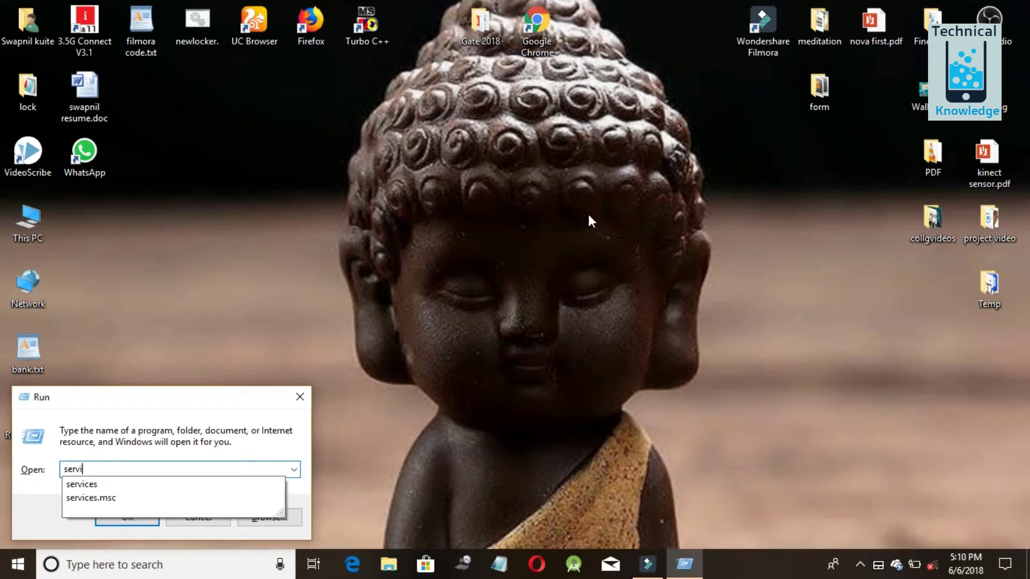
{"action": "type", "text": "ces.msc"}
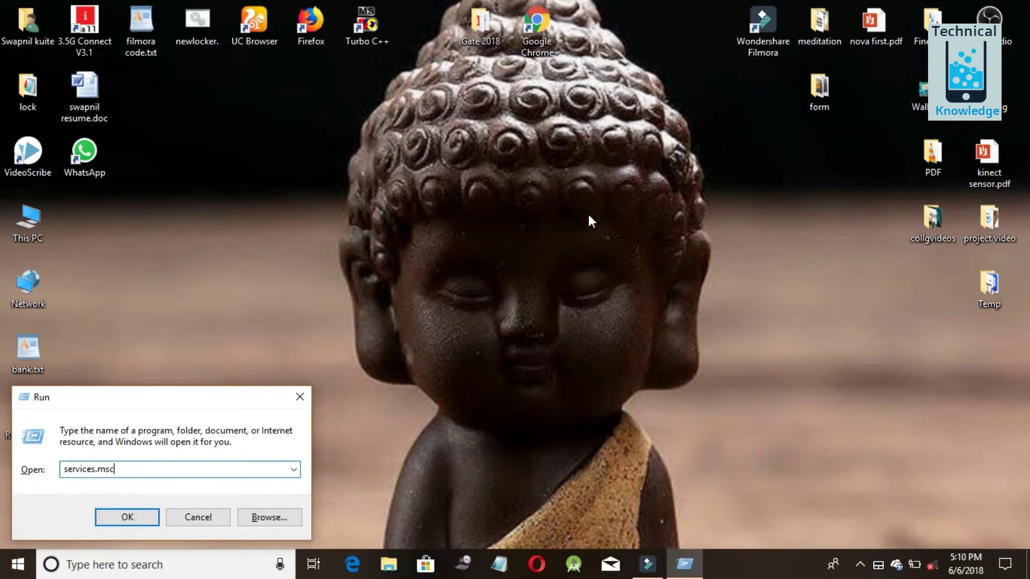
{"action": "key", "text": "Return"}
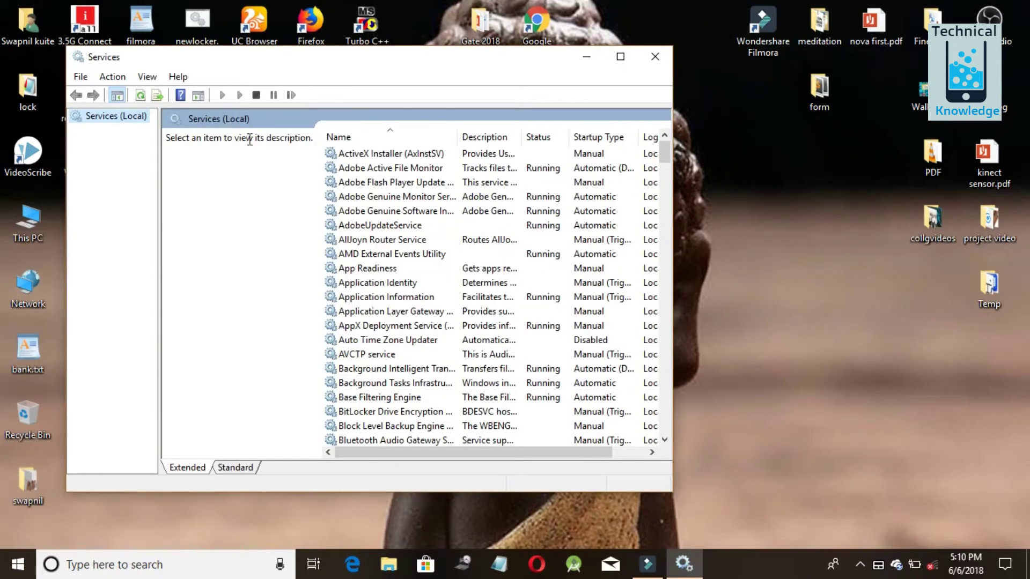
{"action": "left_click", "coordinate": [620, 55]}
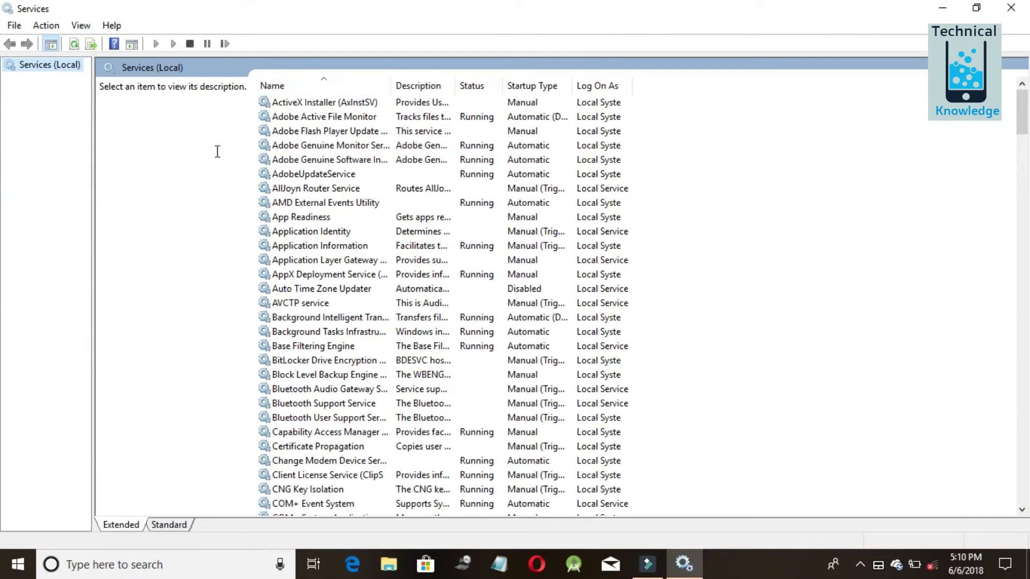
Step: Find and select the Windows Update service in the list of local services
{"action": "left_click", "coordinate": [350, 159]}
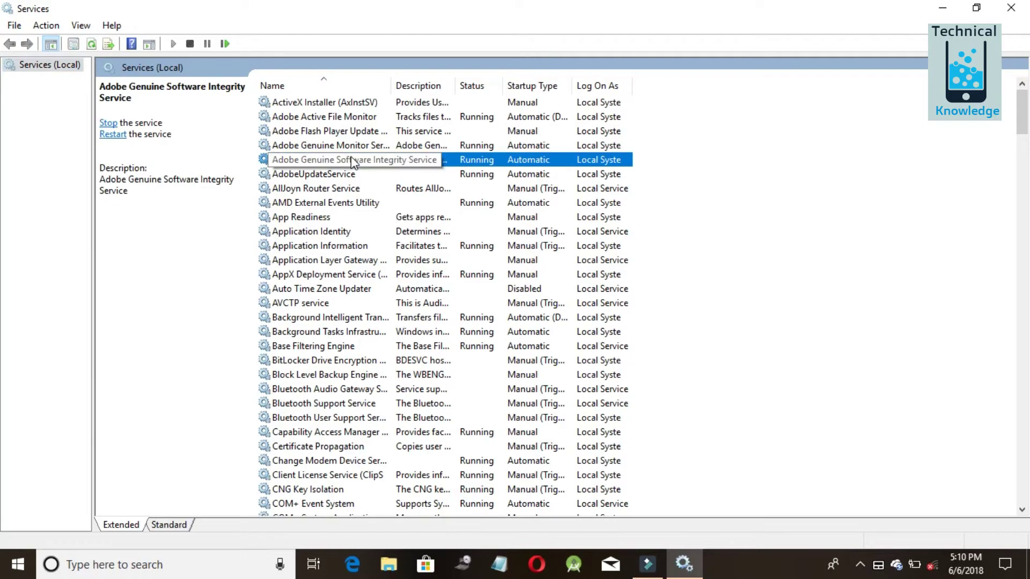
{"action": "key", "text": "Down"}
{"action": "key", "text": "Down"}
{"action": "key", "text": "Down"}
{"action": "key", "text": "Down"}
{"action": "key", "text": "Down"}
{"action": "key", "text": "Down"}
{"action": "key", "text": "Down"}
{"action": "key", "text": "Down"}
{"action": "key", "text": "Down"}
{"action": "key", "text": "Down"}
{"action": "key", "text": "Down"}
{"action": "key", "text": "Down"}
{"action": "key", "text": "Down"}
{"action": "key", "text": "Down"}
{"action": "key", "text": "Down"}
{"action": "key", "text": "Down"}
{"action": "key", "text": "Down"}
{"action": "key", "text": "Down"}
{"action": "key", "text": "Down"}
{"action": "key", "text": "Down"}
{"action": "key", "text": "Down"}
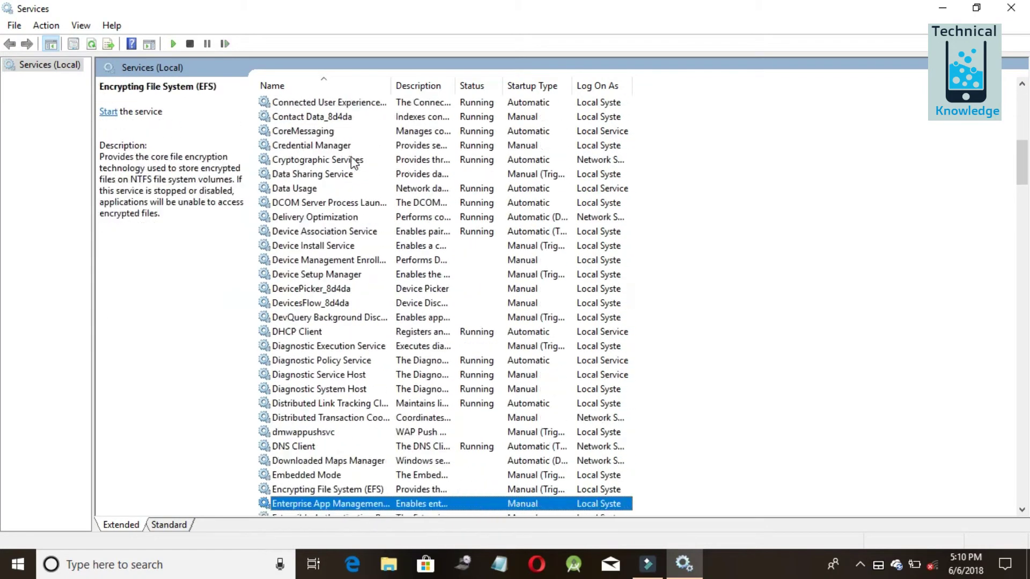
{"action": "key", "text": "Down"}
{"action": "key", "text": "Down"}
{"action": "key", "text": "Down"}
{"action": "key", "text": "Down"}
{"action": "key", "text": "Down"}
{"action": "key", "text": "Down"}
{"action": "key", "text": "Down"}
{"action": "key", "text": "Down"}
{"action": "key", "text": "Down"}
{"action": "key", "text": "Down"}
{"action": "key", "text": "Down"}
{"action": "key", "text": "Down"}
{"action": "key", "text": "Down"}
{"action": "key", "text": "Down"}
{"action": "key", "text": "Down"}
{"action": "key", "text": "Down"}
{"action": "key", "text": "Down"}
{"action": "key", "text": "Down"}
{"action": "key", "text": "Down"}
{"action": "key", "text": "Down"}
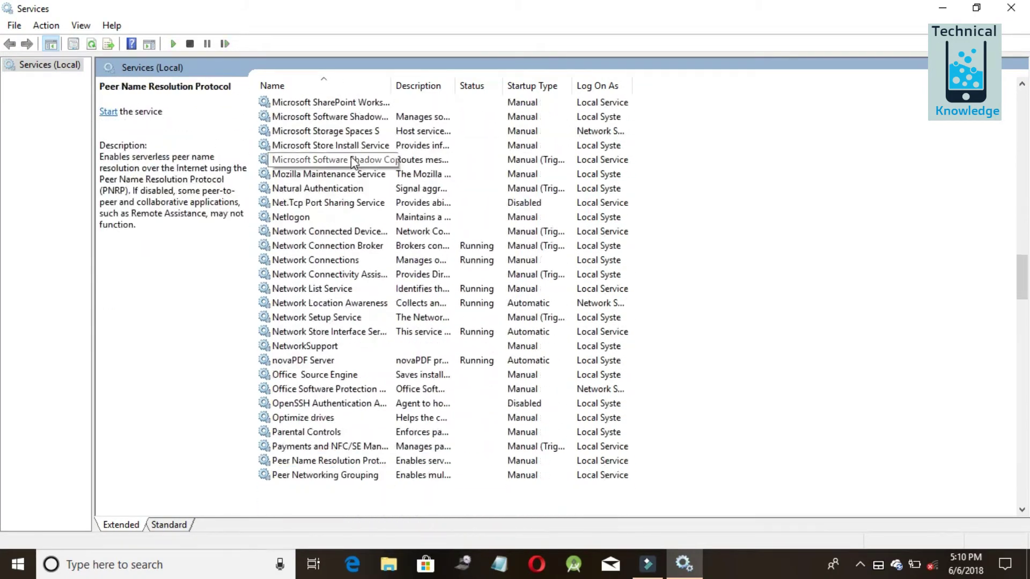
{"action": "key", "text": "Down"}
{"action": "key", "text": "Down"}
{"action": "key", "text": "Down"}
{"action": "key", "text": "Down"}
{"action": "key", "text": "Down"}
{"action": "key", "text": "Down"}
{"action": "key", "text": "Down"}
{"action": "key", "text": "Down"}
{"action": "key", "text": "Down"}
{"action": "key", "text": "Down"}
{"action": "key", "text": "Down"}
{"action": "key", "text": "Down"}
{"action": "key", "text": "Down"}
{"action": "key", "text": "Down"}
{"action": "key", "text": "Down"}
{"action": "key", "text": "Down"}
{"action": "key", "text": "Down"}
{"action": "key", "text": "Down"}
{"action": "key", "text": "Down"}
{"action": "key", "text": "Down"}
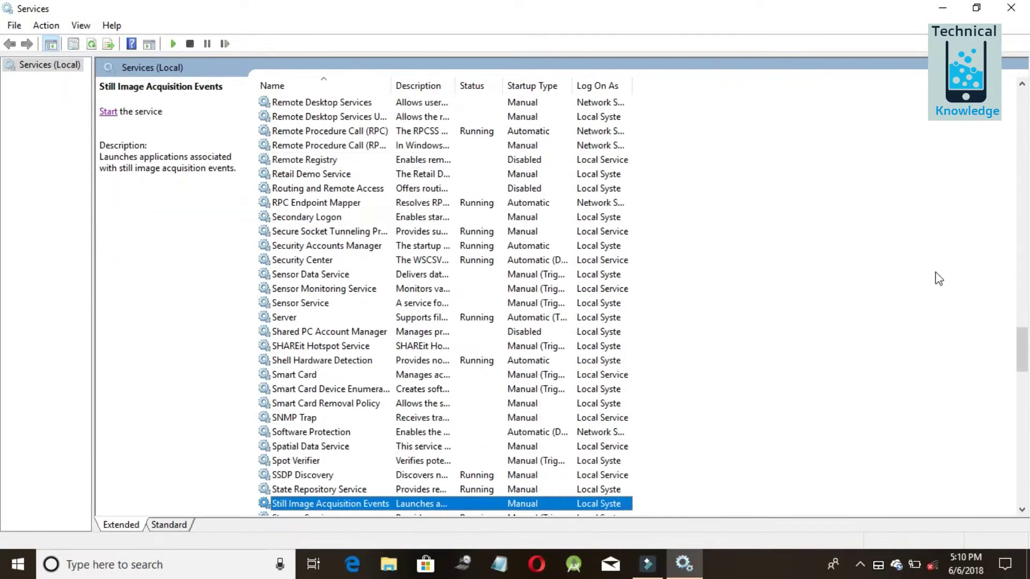
{"action": "left_click_drag", "start_coordinate": [1021, 360], "coordinate": [1022, 444]}
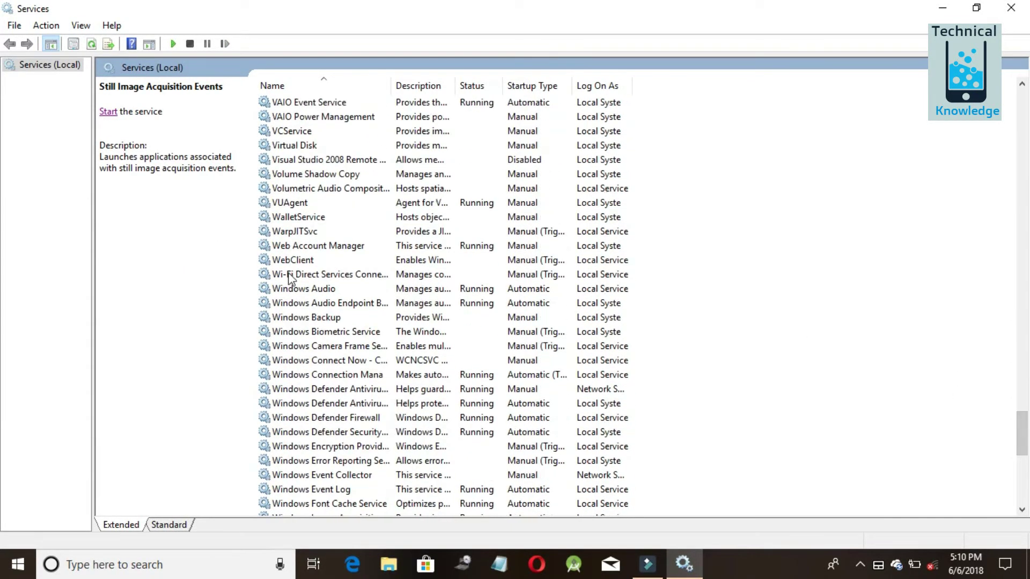
{"action": "left_click", "coordinate": [286, 234]}
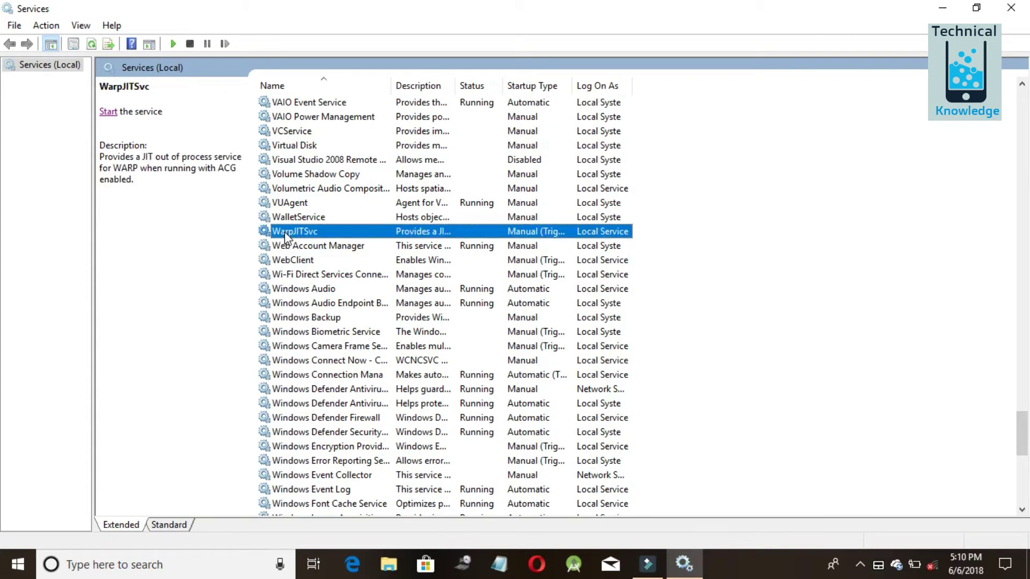
{"action": "key", "text": "Down"}
{"action": "key", "text": "Down"}
{"action": "key", "text": "Down"}
{"action": "key", "text": "Down"}
{"action": "key", "text": "Down"}
{"action": "key", "text": "Down"}
{"action": "key", "text": "Down"}
{"action": "key", "text": "Down"}
{"action": "key", "text": "Down"}
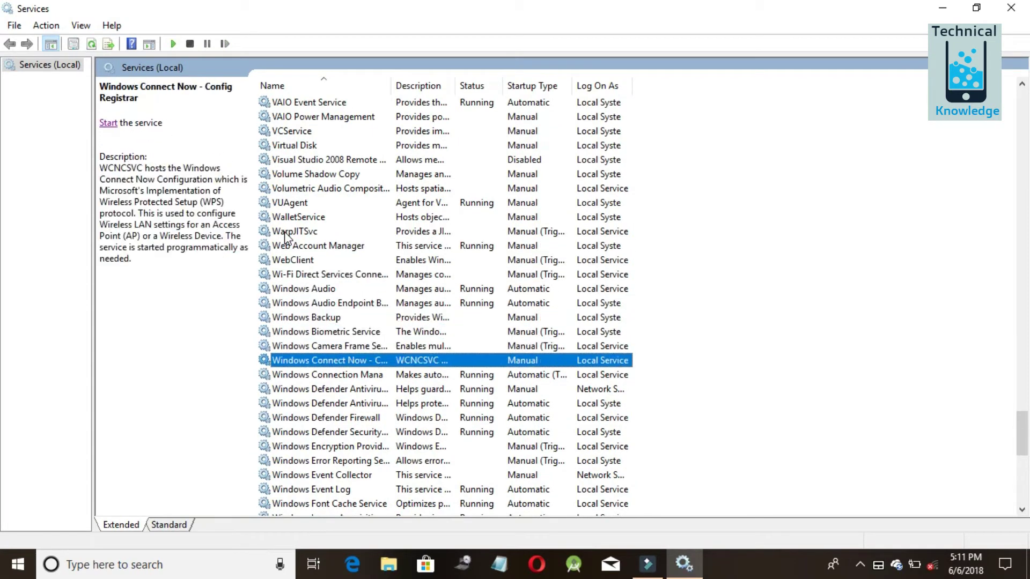
{"action": "key", "text": "Down"}
{"action": "key", "text": "Down"}
{"action": "key", "text": "Down"}
{"action": "key", "text": "Down"}
{"action": "key", "text": "Down"}
{"action": "key", "text": "Down"}
{"action": "key", "text": "Down"}
{"action": "key", "text": "Down"}
{"action": "key", "text": "Down"}
{"action": "key", "text": "Down"}
{"action": "key", "text": "Down"}
{"action": "key", "text": "Down"}
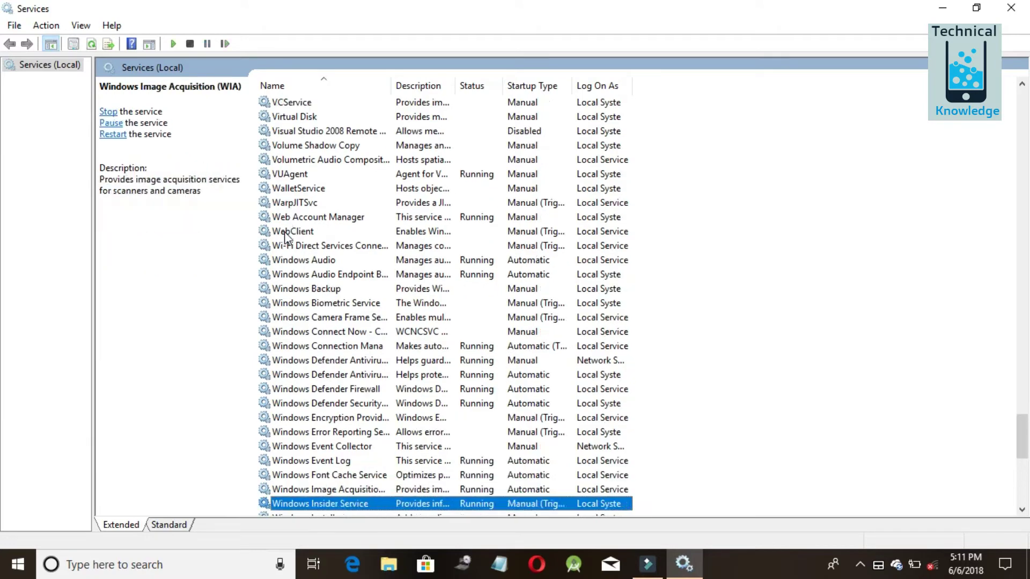
{"action": "key", "text": "Down"}
{"action": "key", "text": "Down"}
{"action": "key", "text": "Down"}
{"action": "key", "text": "Down"}
{"action": "key", "text": "Down"}
{"action": "key", "text": "Down"}
{"action": "key", "text": "Down"}
{"action": "key", "text": "Down"}
{"action": "key", "text": "Down"}
{"action": "key", "text": "Down"}
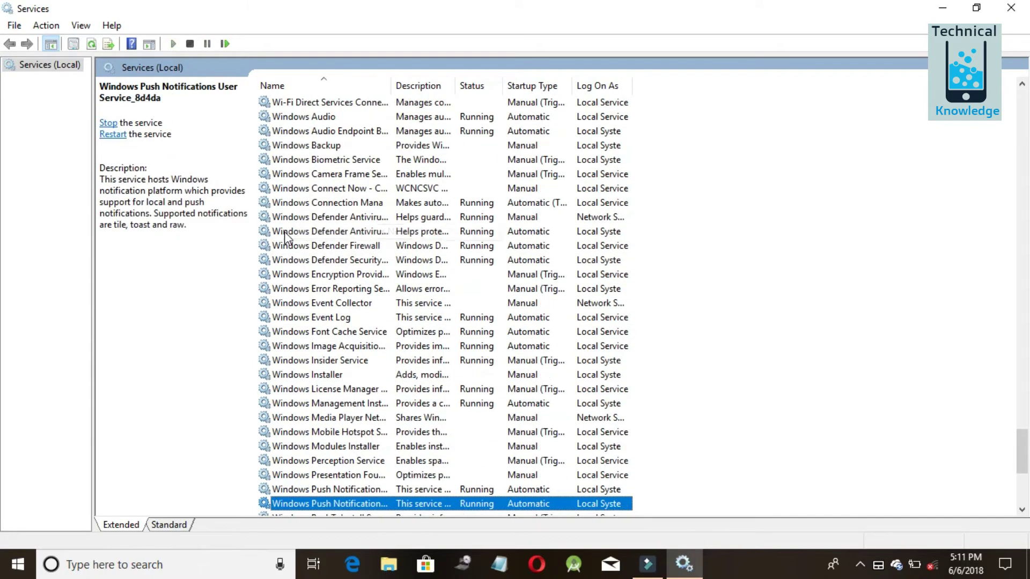
{"action": "key", "text": "Down"}
{"action": "key", "text": "Down"}
{"action": "key", "text": "Down"}
{"action": "key", "text": "Down"}
{"action": "key", "text": "Down"}
{"action": "key", "text": "Down"}
{"action": "key", "text": "Down"}
{"action": "key", "text": "Down"}
{"action": "key", "text": "Down"}
{"action": "key", "text": "Down"}
{"action": "key", "text": "Down"}
{"action": "key", "text": "Down"}
{"action": "key", "text": "Up"}
{"action": "key", "text": "Up"}
{"action": "key", "text": "Up"}
{"action": "key", "text": "Up"}
{"action": "key", "text": "Up"}
{"action": "key", "text": "Up"}
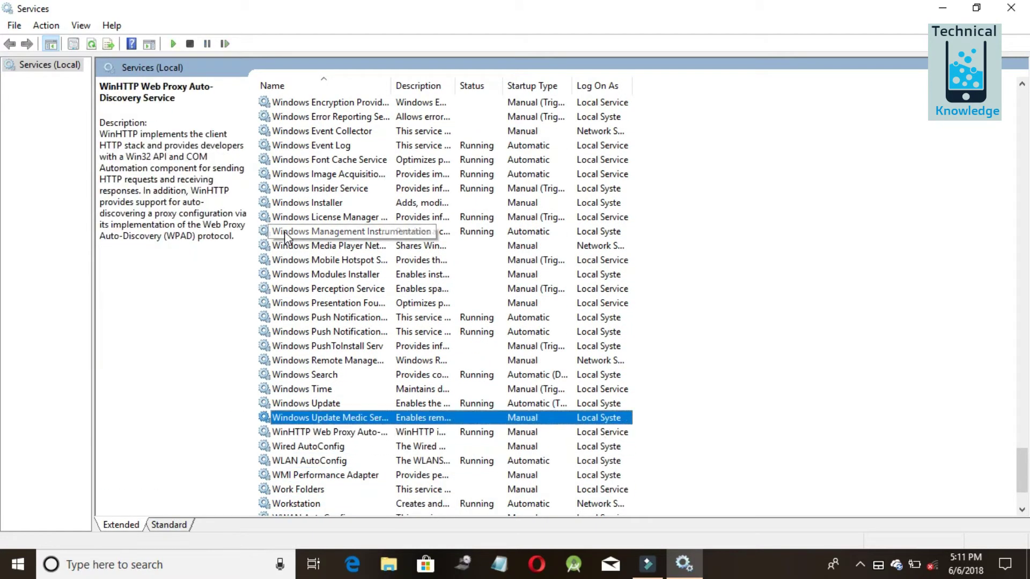
{"action": "key", "text": "Up"}
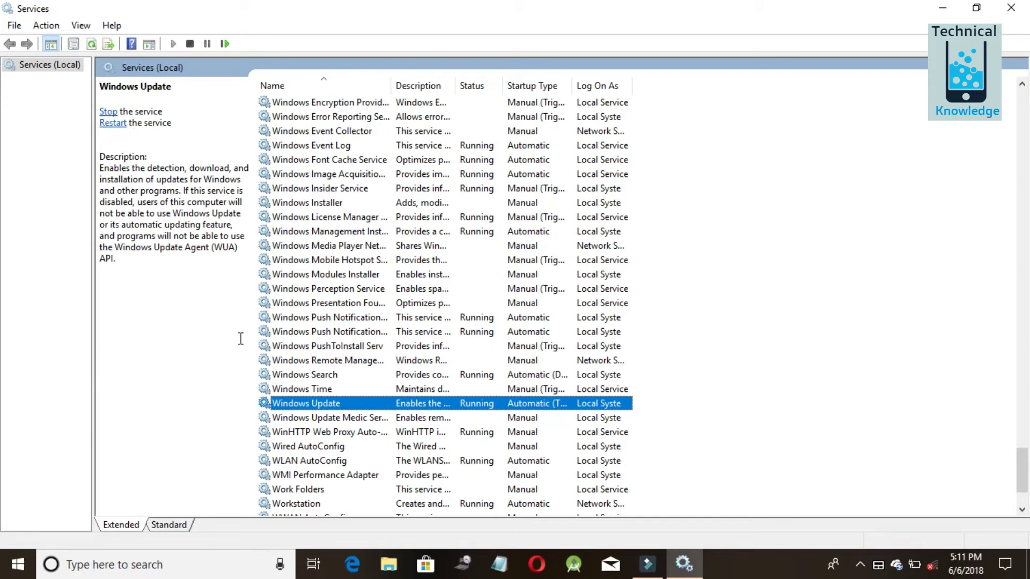
Step: Open the properties of the Windows Update service and read through its description
{"action": "right_click", "coordinate": [352, 407]}
{"action": "left_click", "coordinate": [399, 375]}
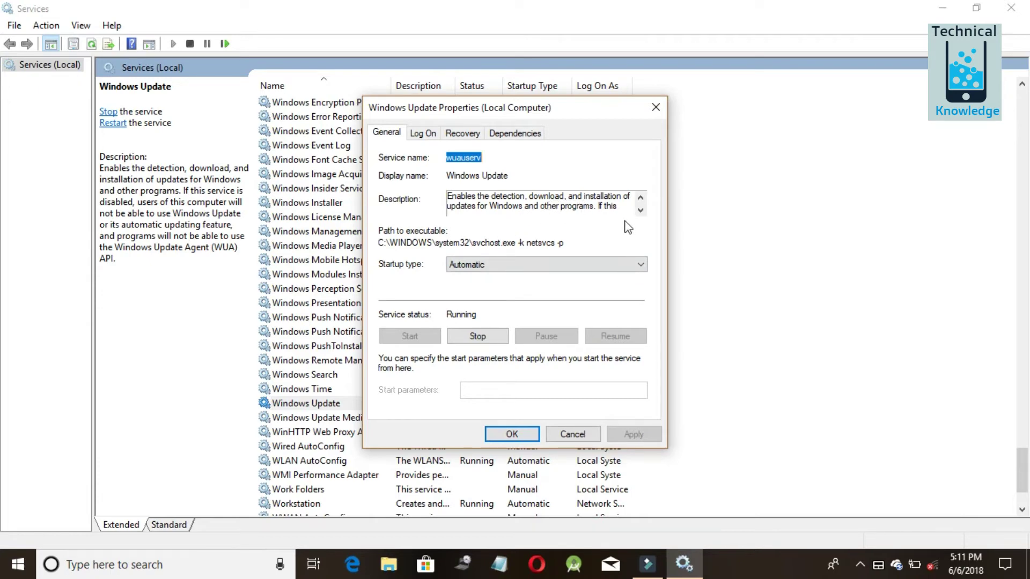
{"action": "left_click", "coordinate": [640, 210]}
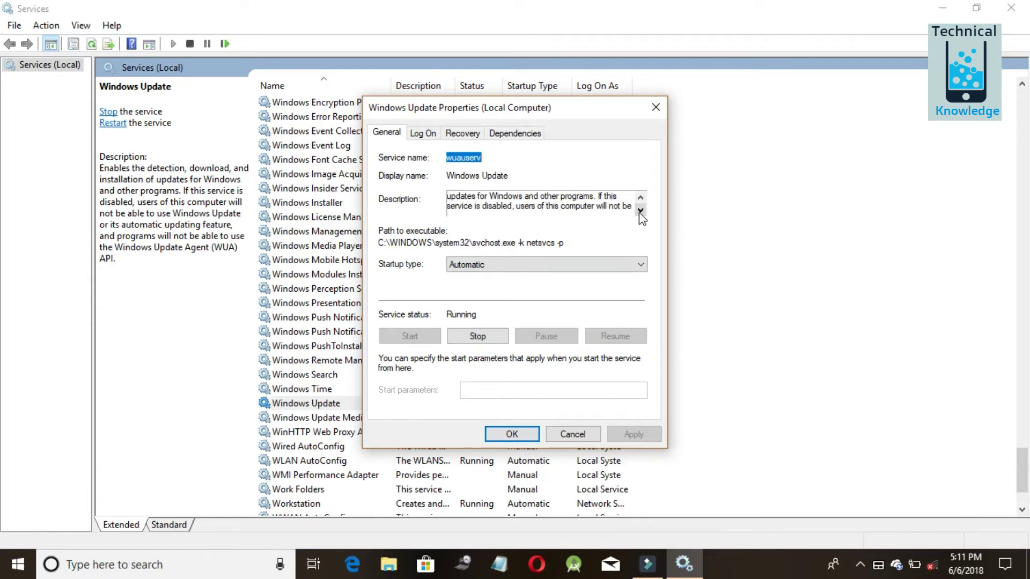
Step: Read further through the Windows Update service's description and highlight the words "or its automatic"
{"action": "left_click", "coordinate": [640, 211]}
{"action": "left_click", "coordinate": [640, 211]}
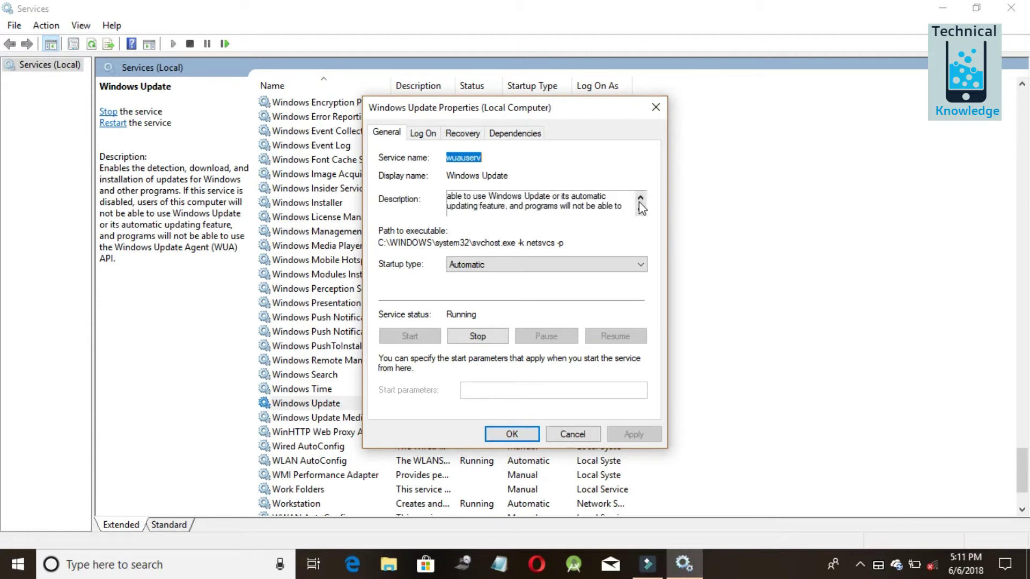
{"action": "left_click", "coordinate": [639, 200]}
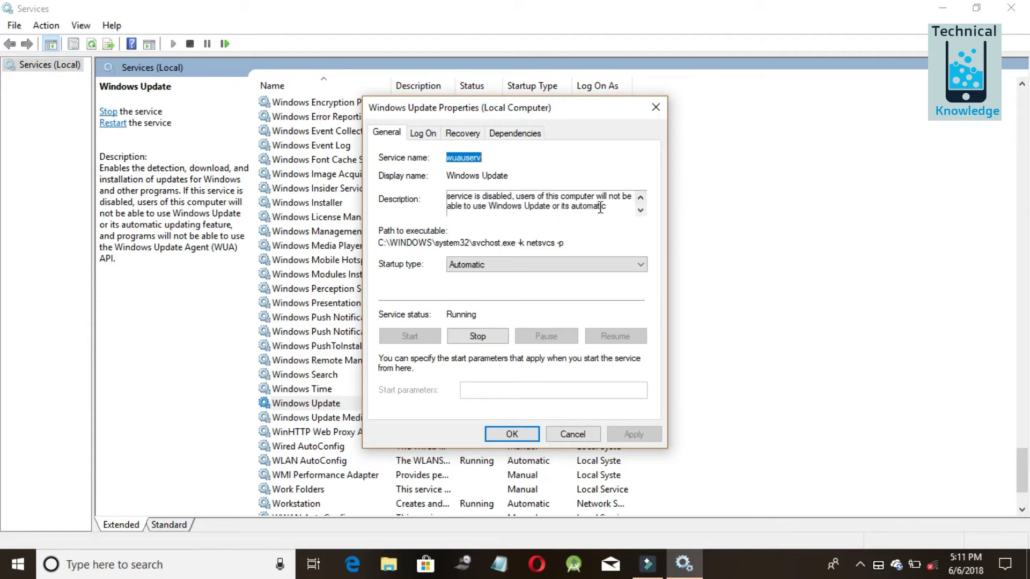
{"action": "left_click_drag", "start_coordinate": [607, 207], "coordinate": [546, 208]}
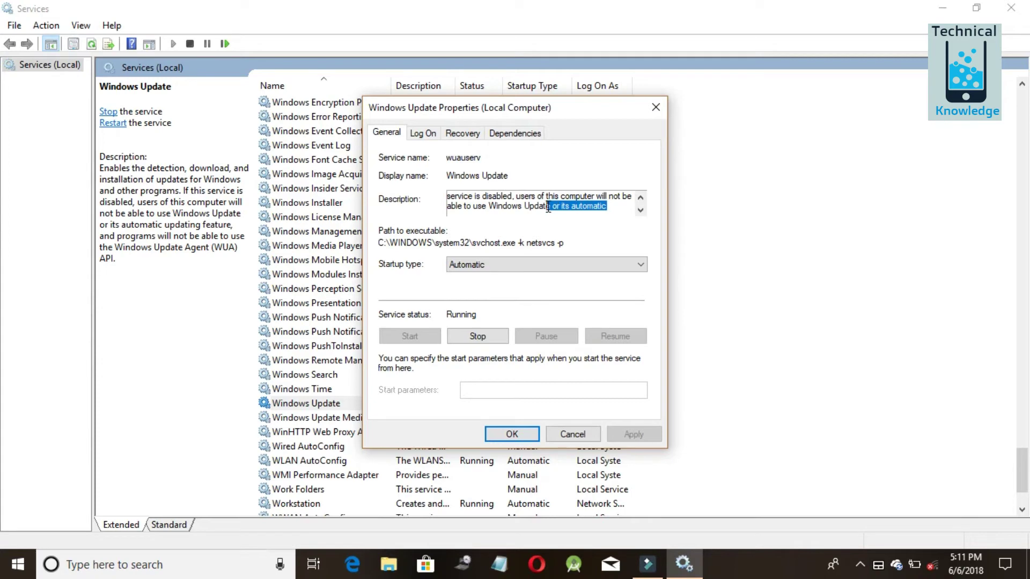
Step: Set the Windows Update service's startup type to Disabled and stop the service, applying the changes
{"action": "left_click", "coordinate": [641, 265]}
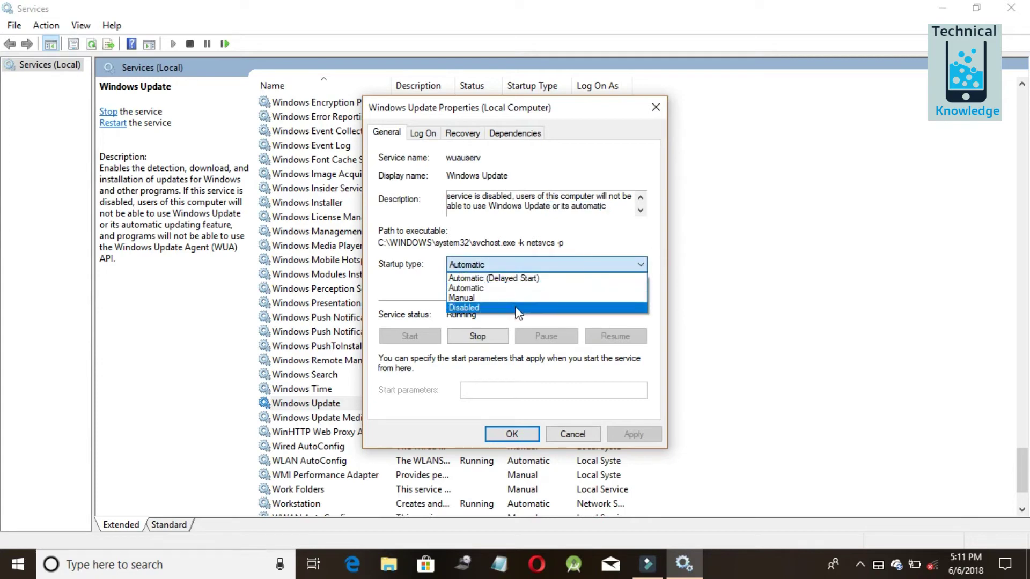
{"action": "left_click", "coordinate": [516, 308]}
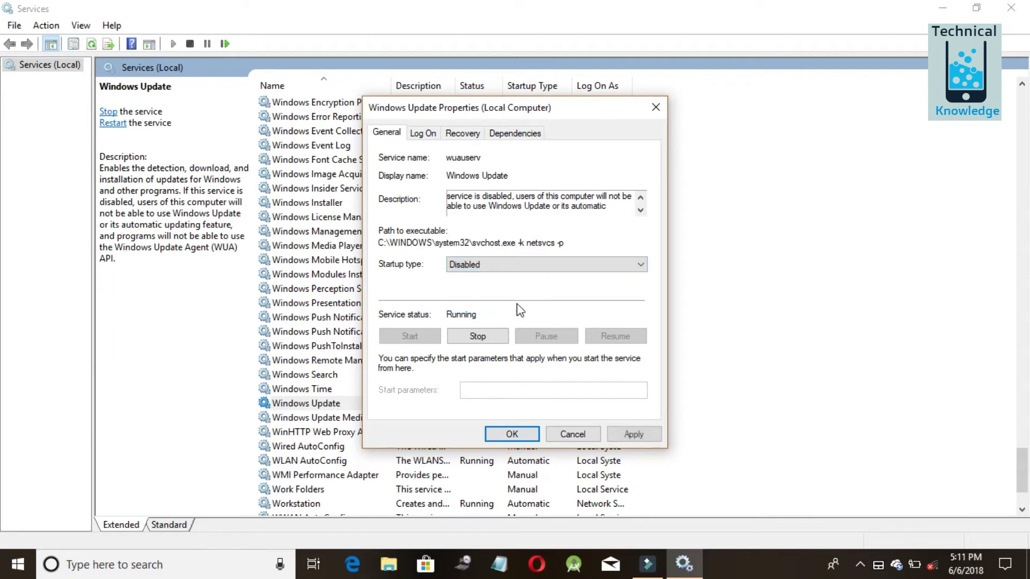
{"action": "left_click", "coordinate": [477, 336]}
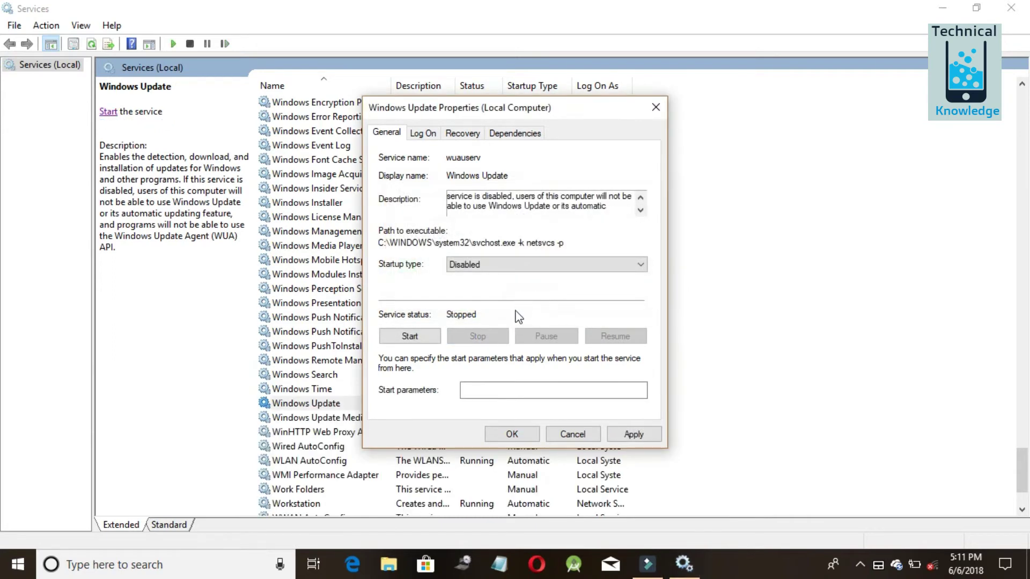
{"action": "left_click", "coordinate": [648, 435]}
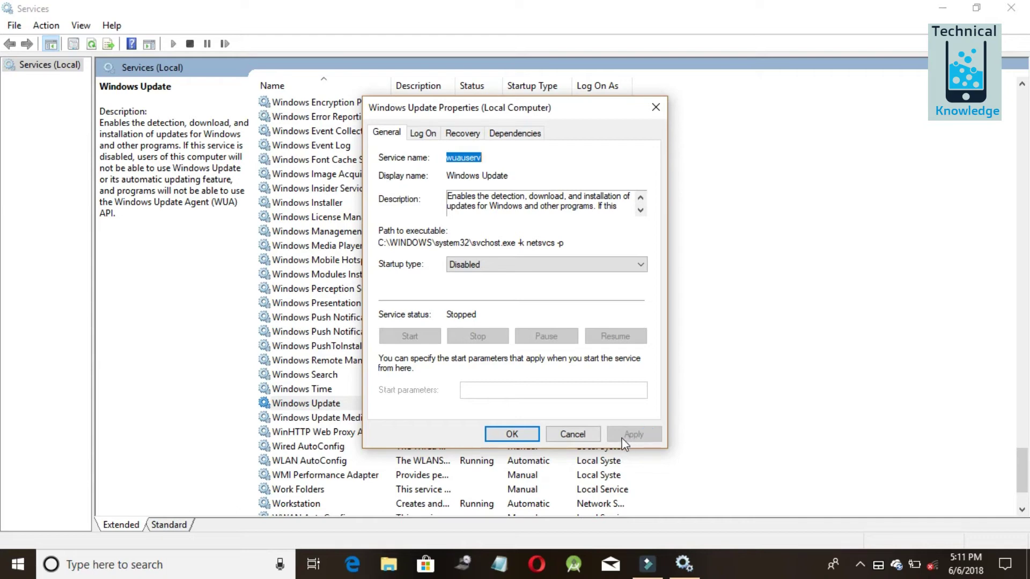
{"action": "left_click", "coordinate": [511, 433]}
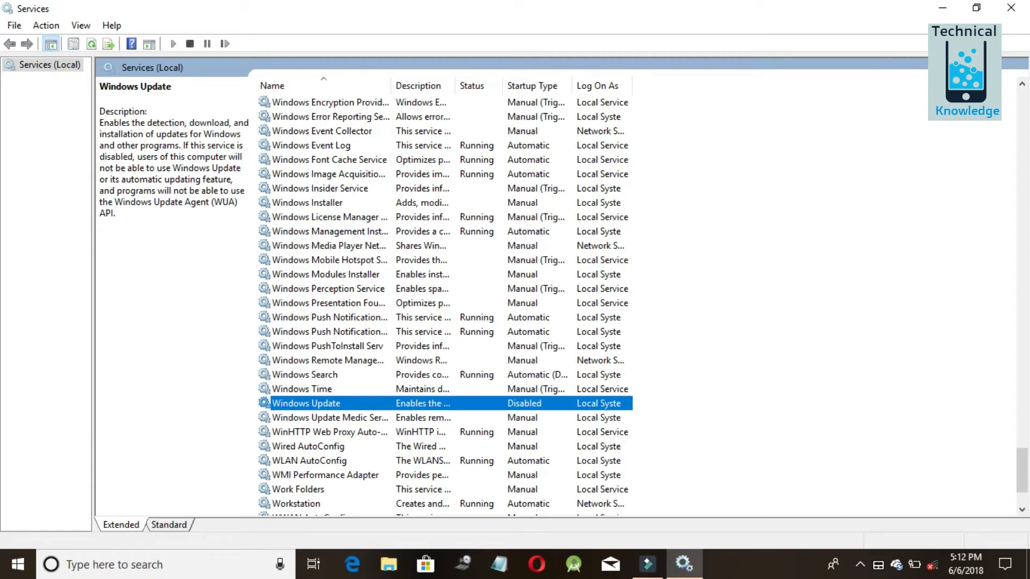
Step: Close the Services console and open it again by searching Windows for "ser"
{"action": "left_click", "coordinate": [1022, 8]}
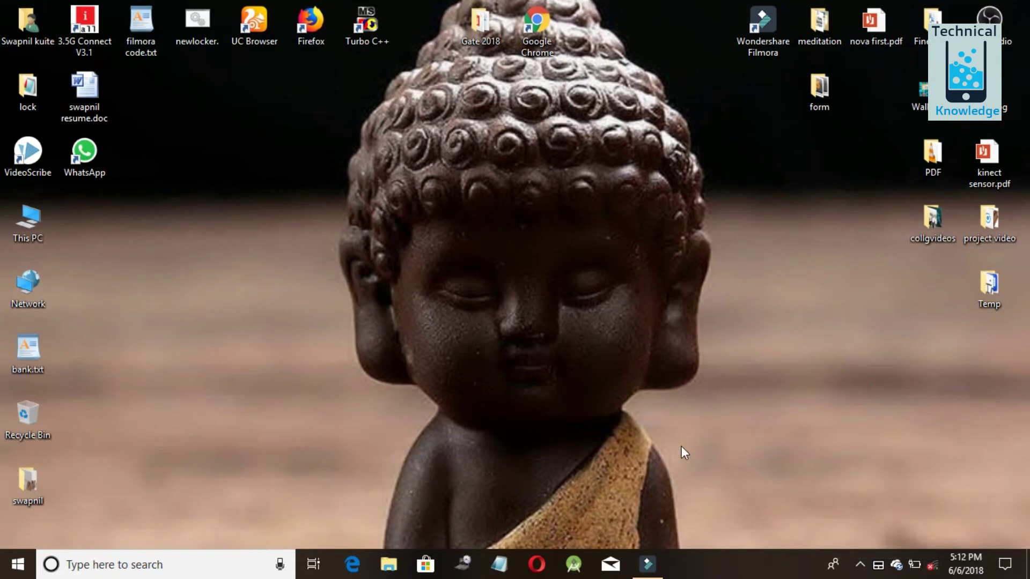
{"action": "key", "text": "super"}
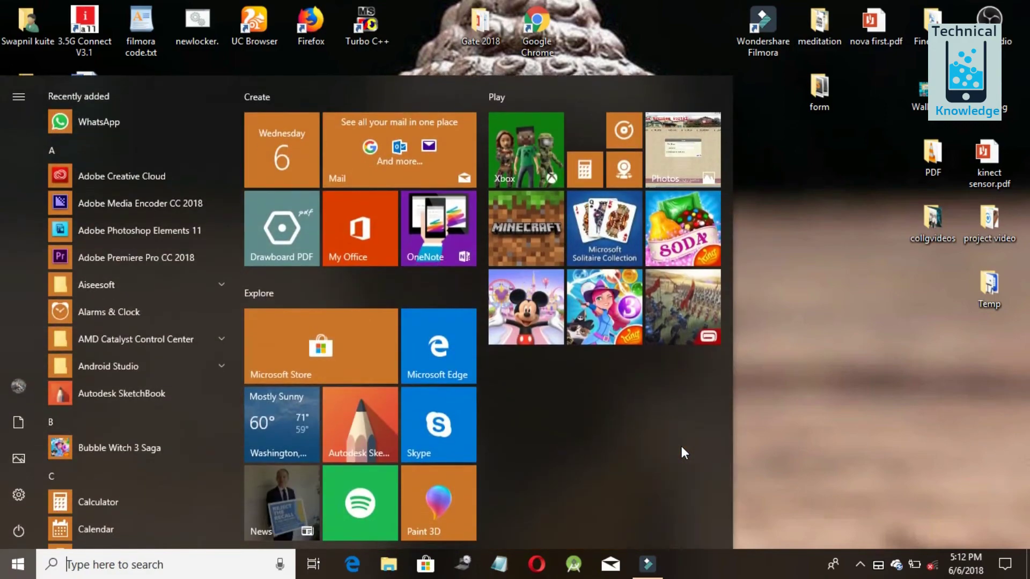
{"action": "type", "text": "ser"}
{"action": "key", "text": "Escape"}
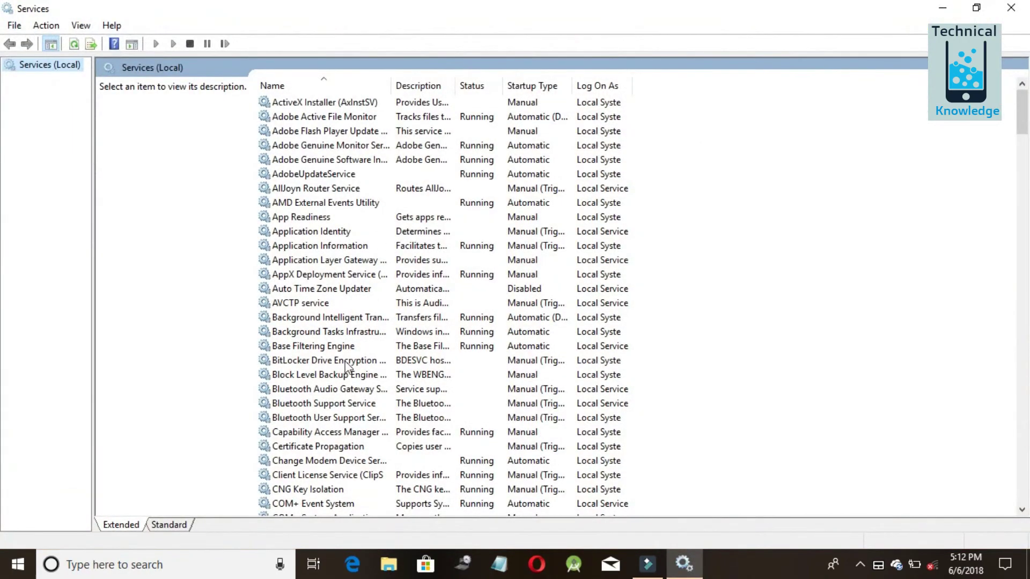
Step: Find the Windows Update service in the list and open its properties
{"action": "left_click_drag", "start_coordinate": [1021, 110], "coordinate": [1001, 452]}
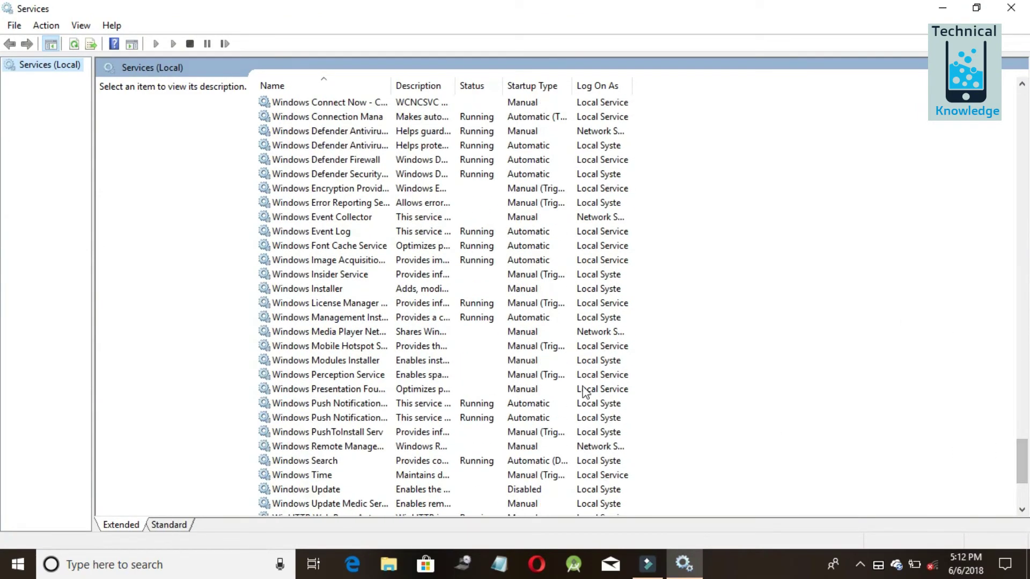
{"action": "left_click", "coordinate": [334, 489]}
{"action": "right_click", "coordinate": [334, 490]}
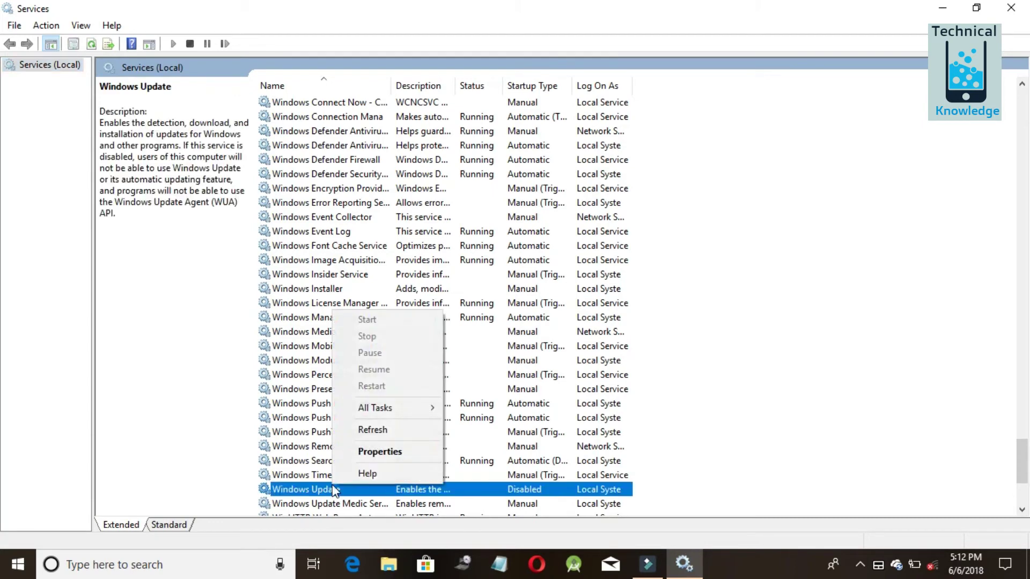
{"action": "left_click", "coordinate": [362, 453]}
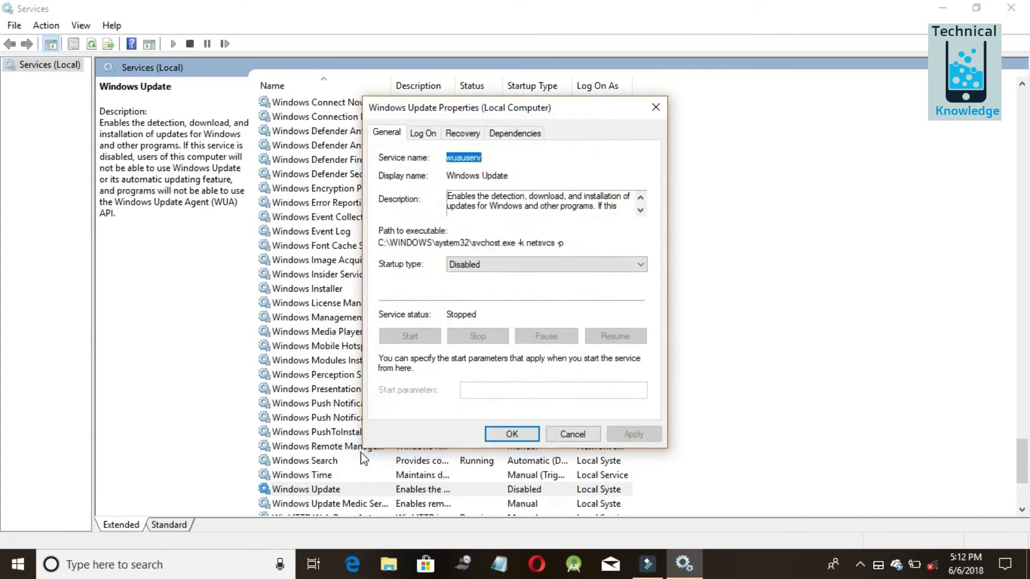
Step: Set the Windows Update service's startup type to Automatic, apply the change, and start the service
{"action": "left_click", "coordinate": [567, 266]}
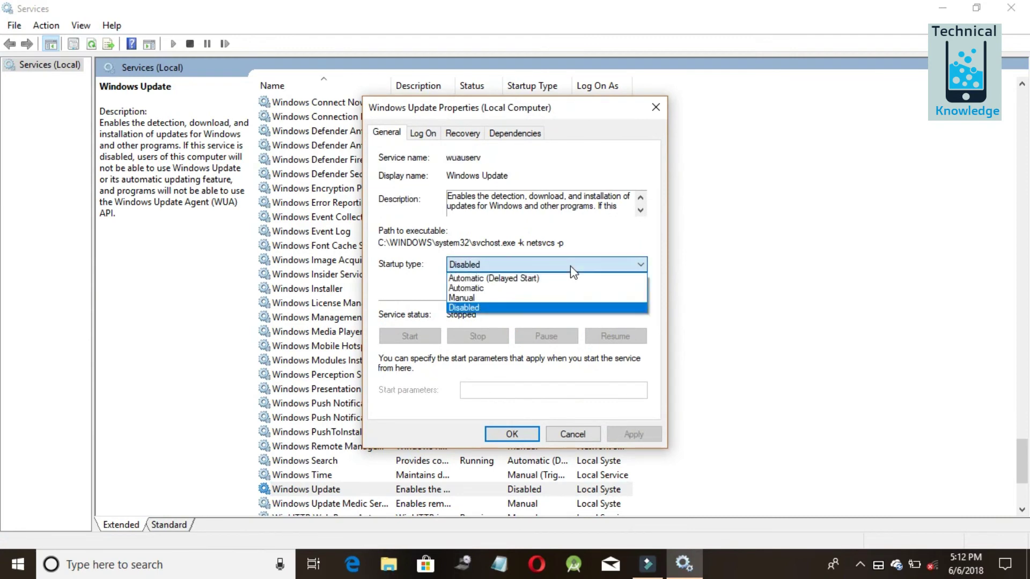
{"action": "left_click", "coordinate": [558, 293]}
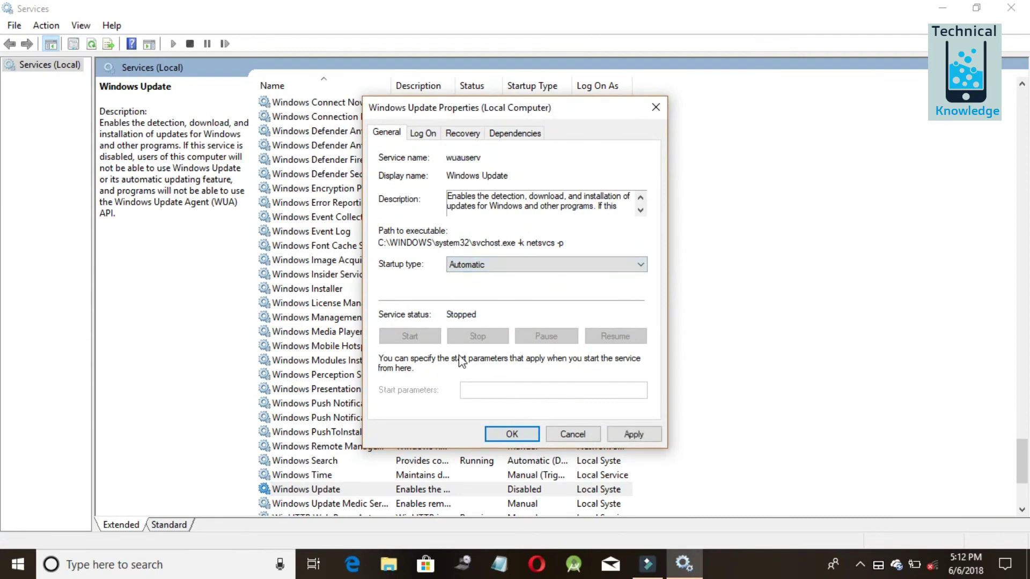
{"action": "left_click", "coordinate": [633, 434]}
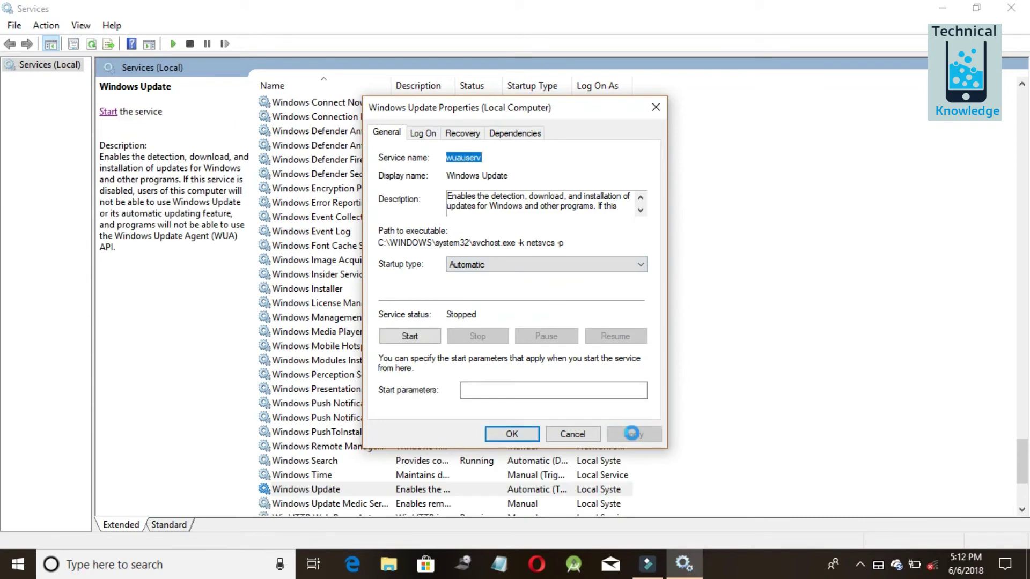
{"action": "left_click", "coordinate": [513, 432]}
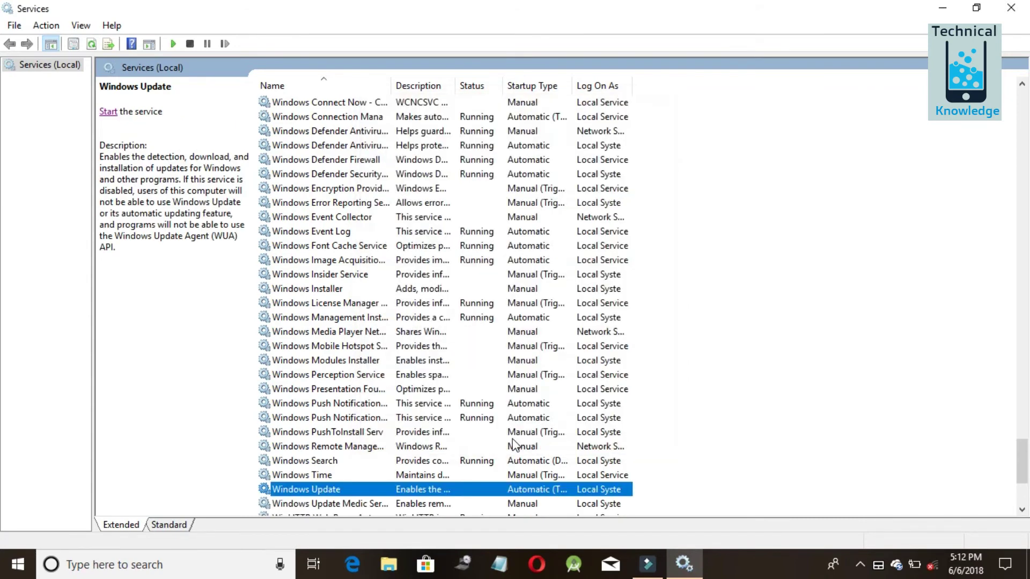
{"action": "left_click", "coordinate": [109, 112]}
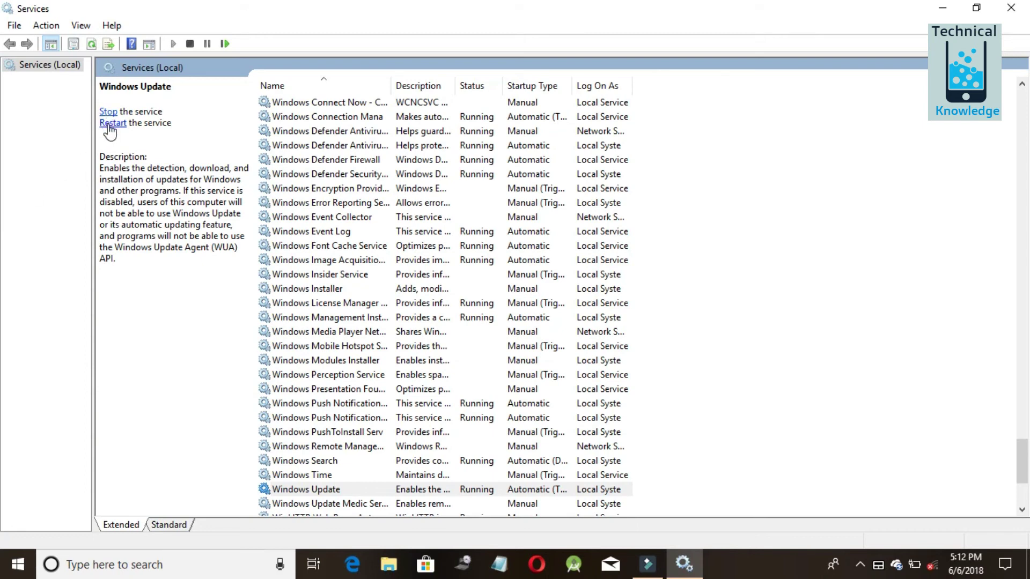
Step: Return the Windows Update service to the Disabled startup type, stop it with the changes applied, and close the Services console
{"action": "right_click", "coordinate": [336, 487]}
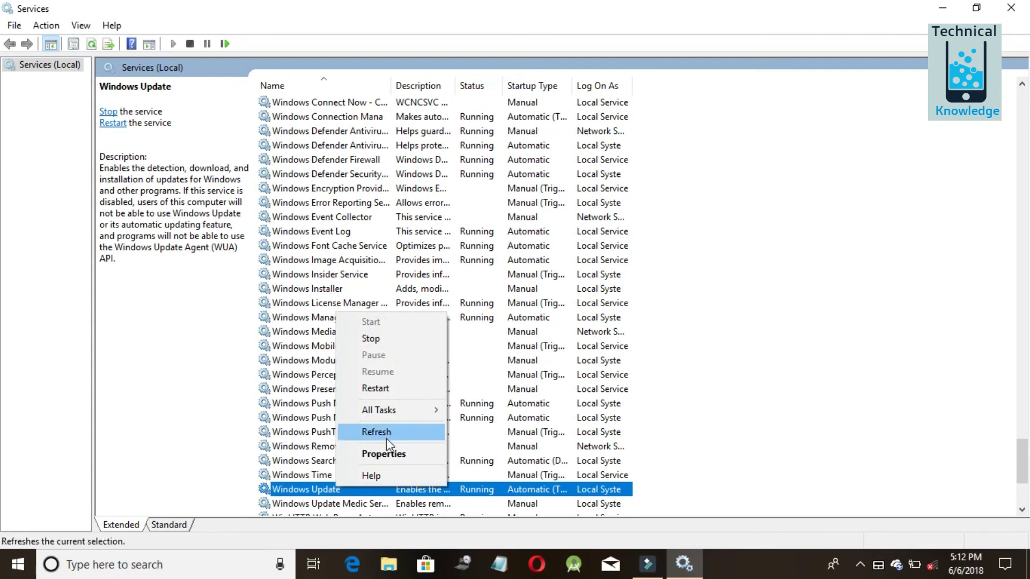
{"action": "left_click", "coordinate": [386, 455]}
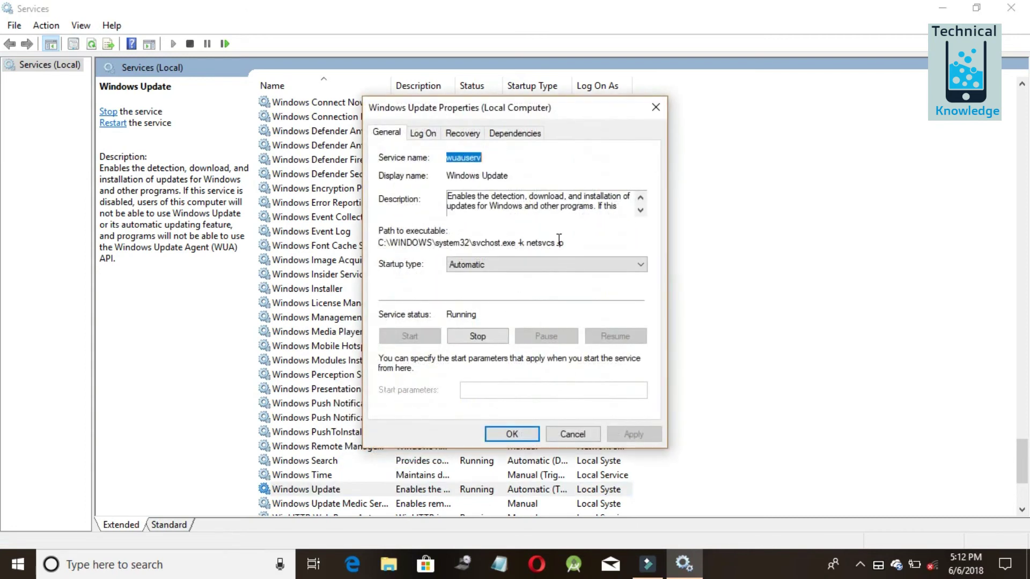
{"action": "left_click", "coordinate": [607, 265]}
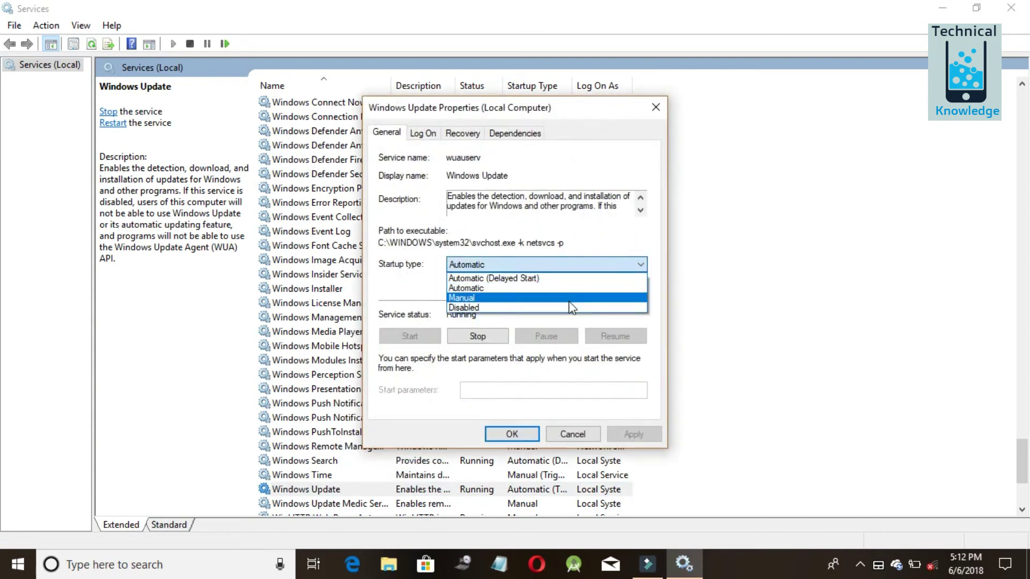
{"action": "left_click", "coordinate": [569, 308]}
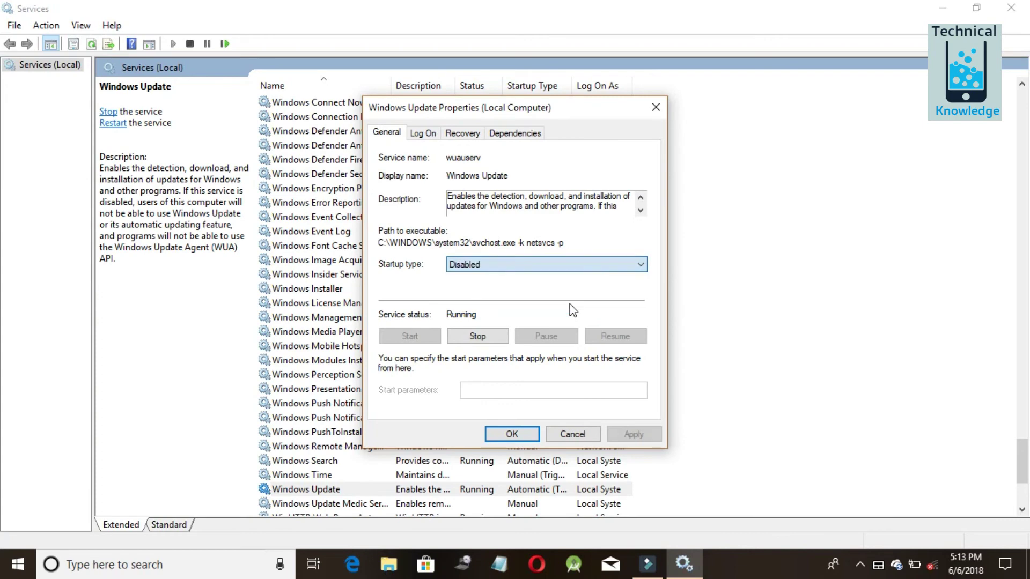
{"action": "left_click", "coordinate": [492, 339]}
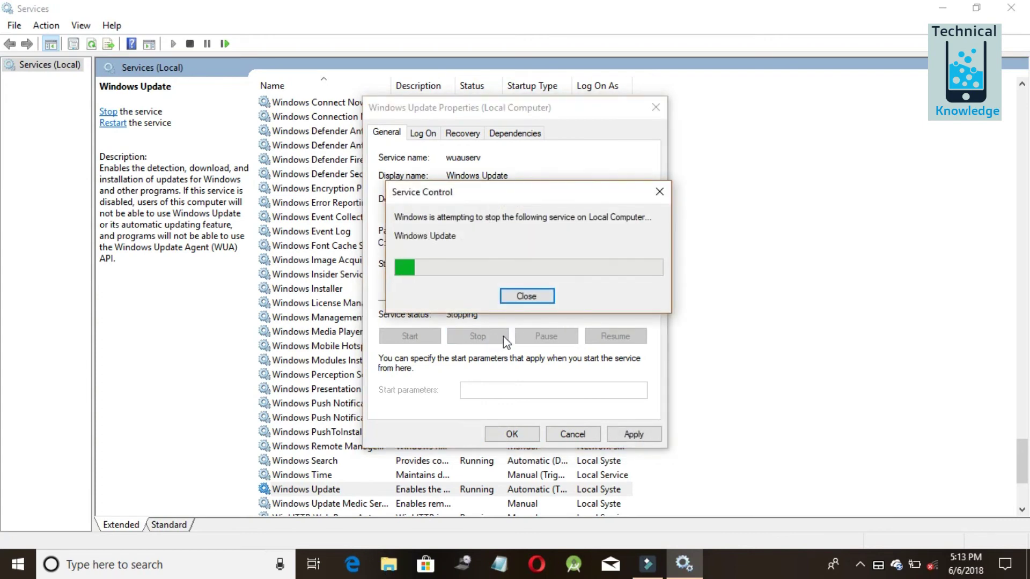
{"action": "left_click", "coordinate": [630, 434]}
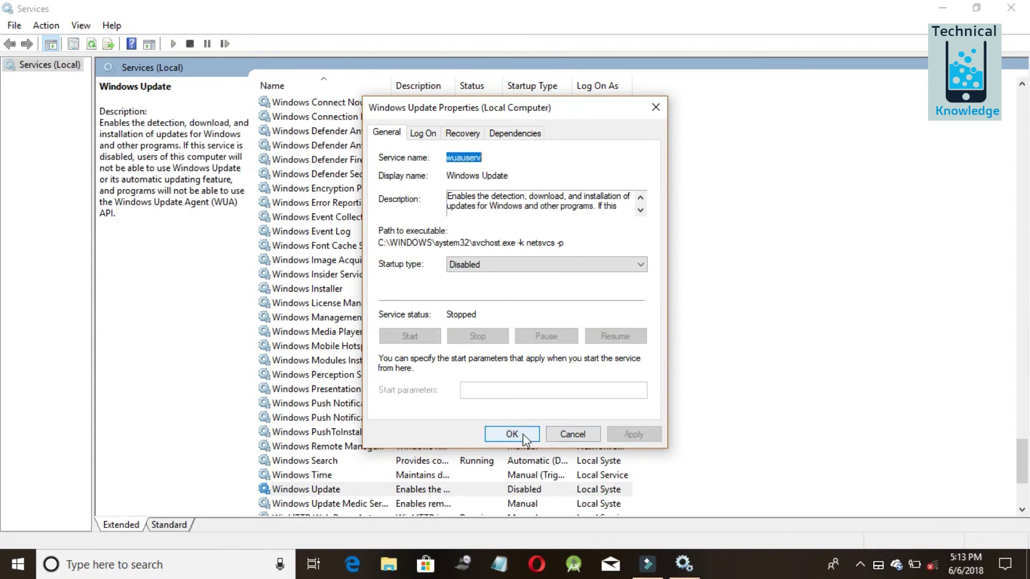
{"action": "left_click", "coordinate": [523, 437]}
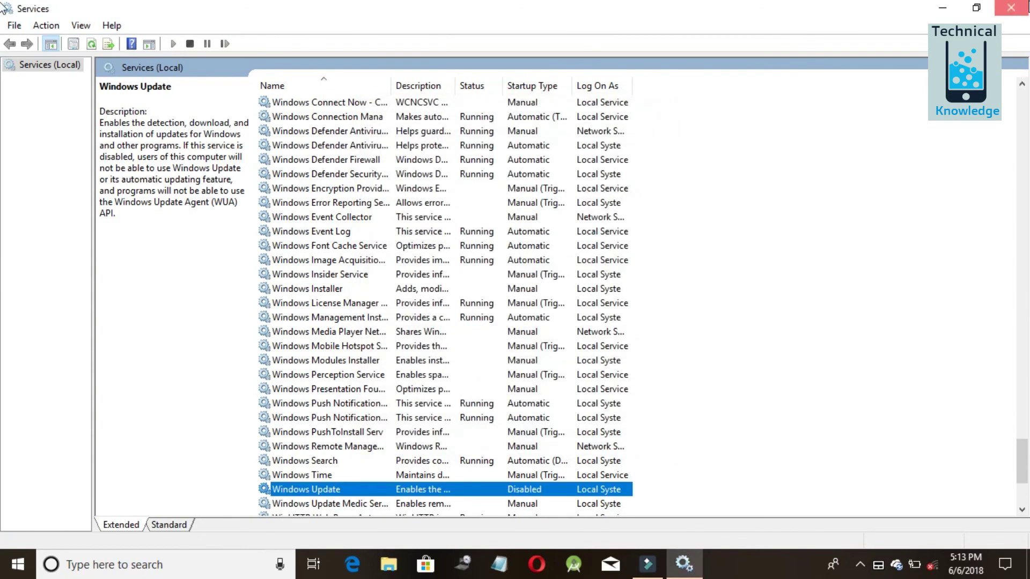
{"action": "double_click", "coordinate": [4, 6]}
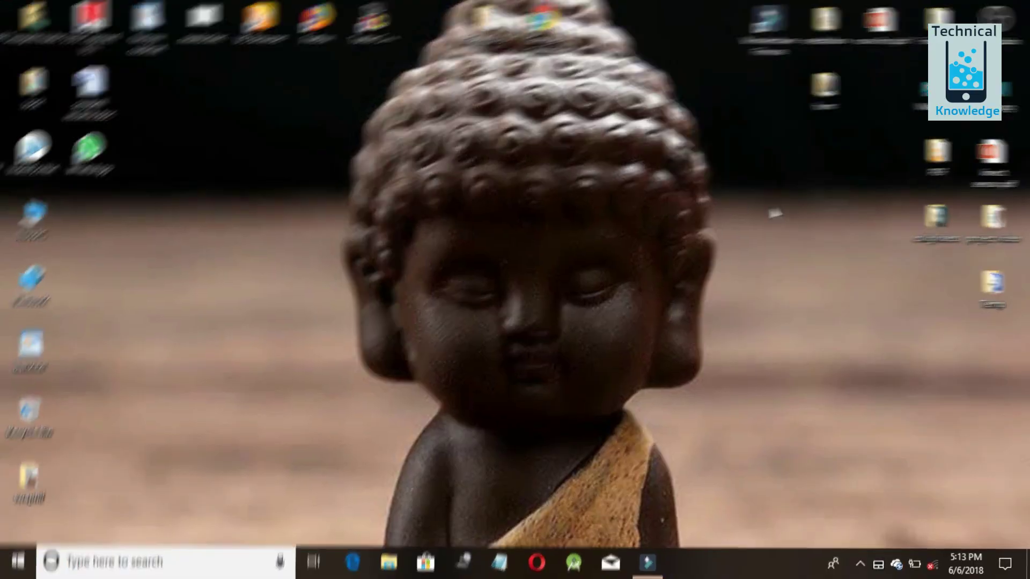